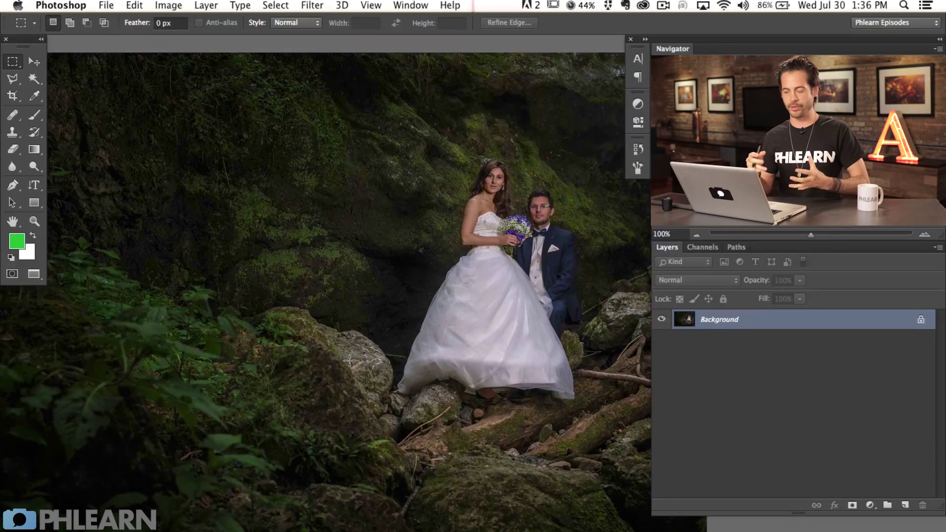
Add a Hue/Saturation adjustment layer above the wedding photo, try shifting the master hue, and reset the adjustment to its defaults
left_click_drag(418, 375, 625, 348)
left_click(869, 505)
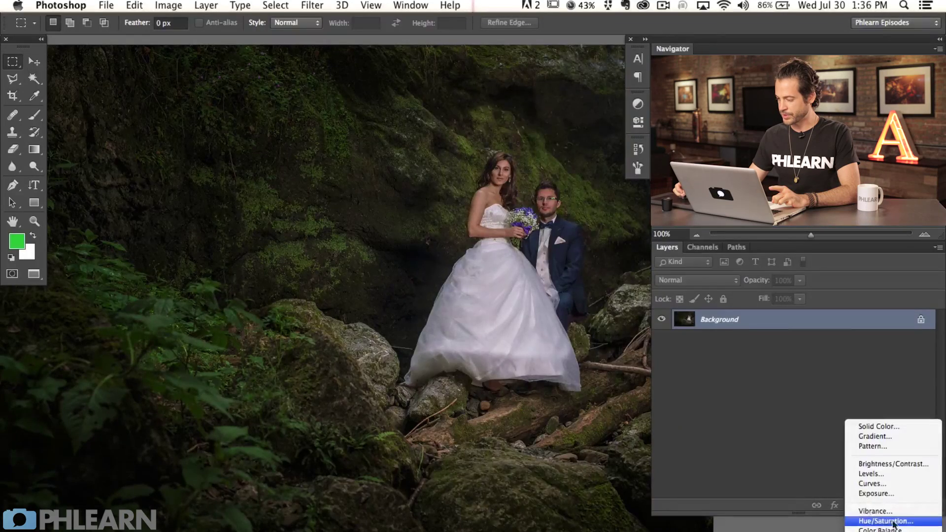
left_click(886, 521)
left_click_drag(353, 336, 205, 338)
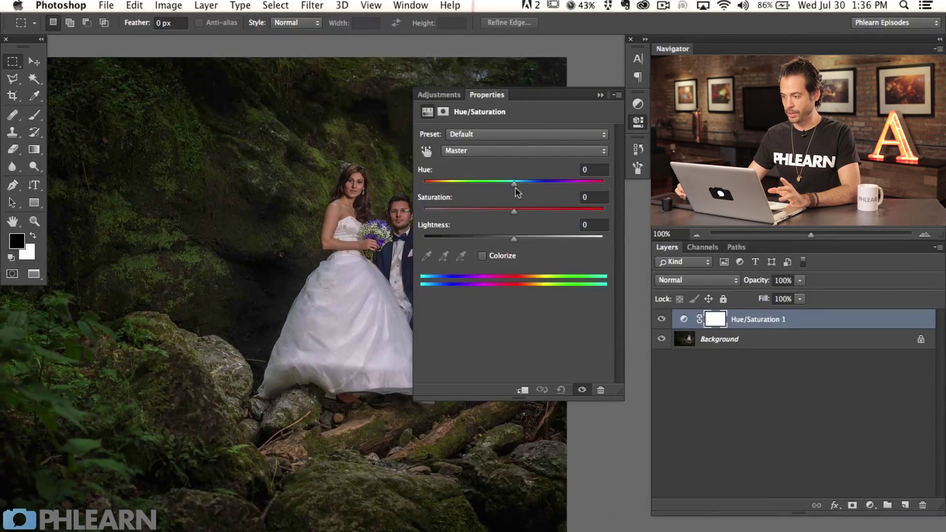
left_click_drag(513, 184, 552, 183)
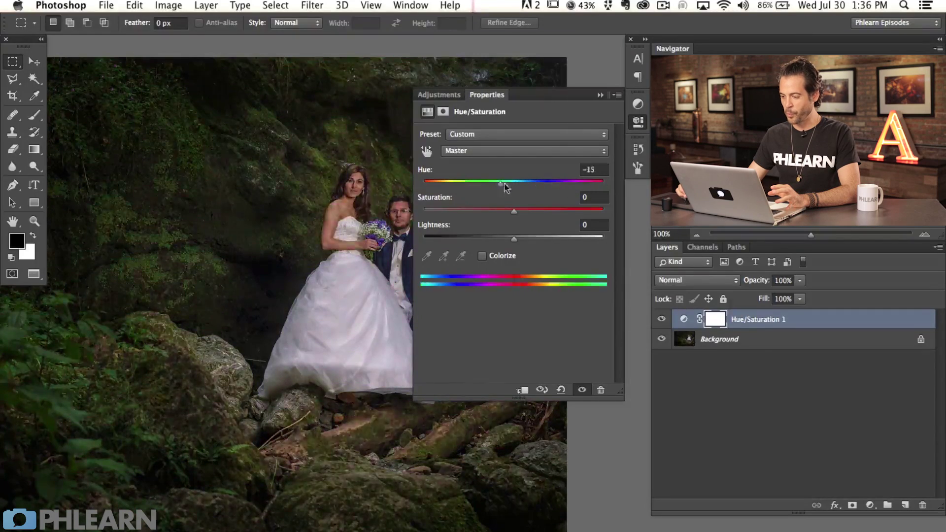
left_click(561, 390)
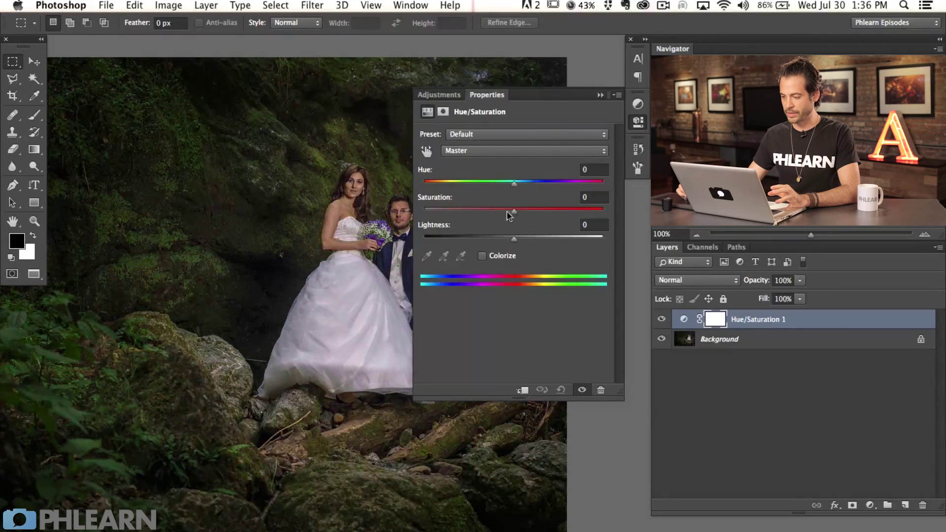
Raise the saturation of only the Greens range to +100 in the Hue/Saturation adjustment
left_click(470, 151)
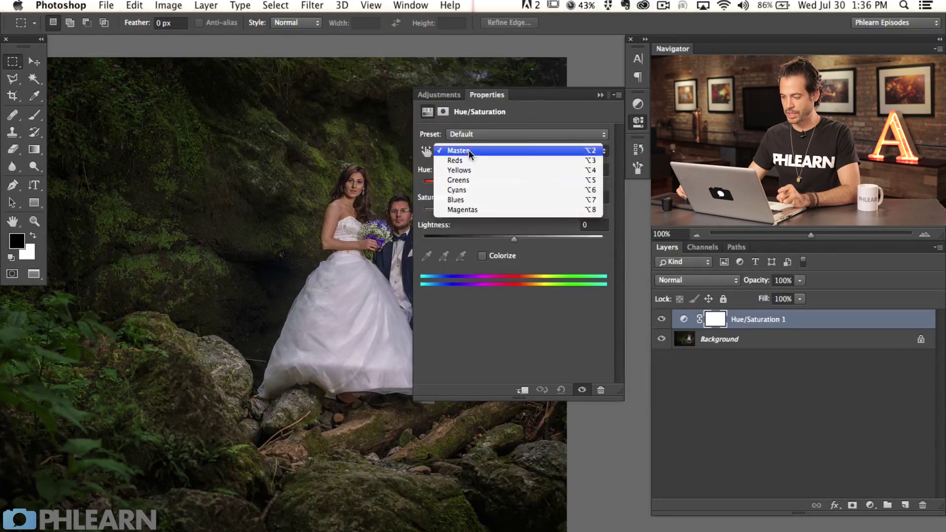
left_click(476, 179)
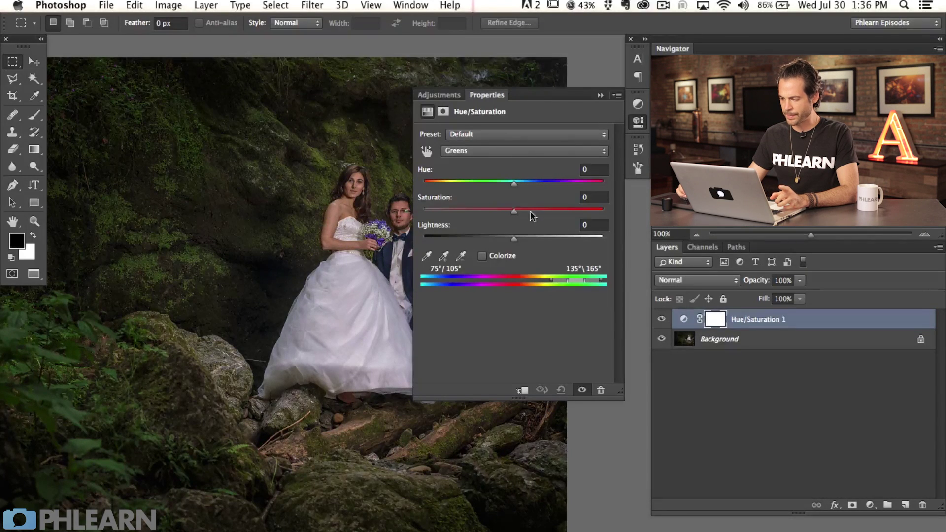
left_click_drag(517, 211, 624, 217)
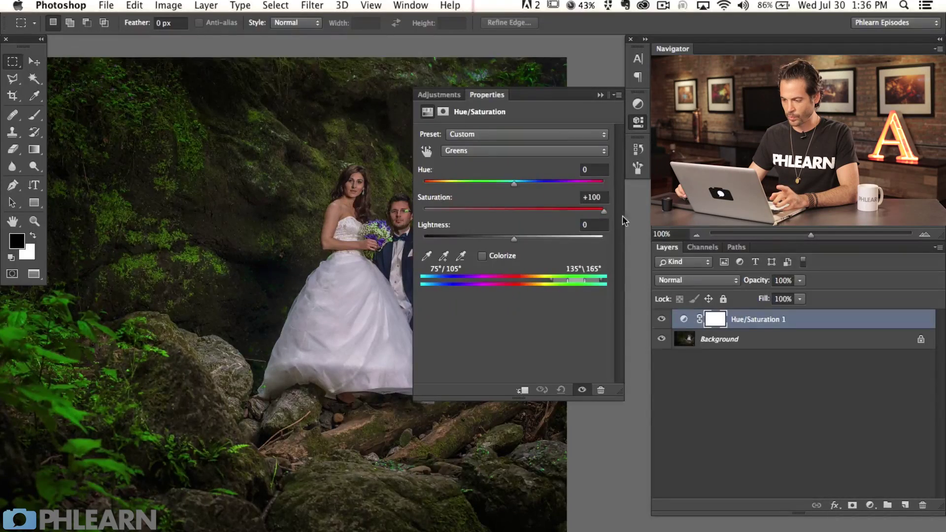
Compare the wedding photo with the Hue/Saturation layer hidden and shown, examining the foliage and the couple
scroll(184, 350, "up", 2)
scroll(319, 356, "down", 1)
left_click(662, 321)
left_click(662, 321)
left_click(662, 322)
left_click(662, 321)
left_click(662, 321)
left_click(561, 390)
left_click(662, 319)
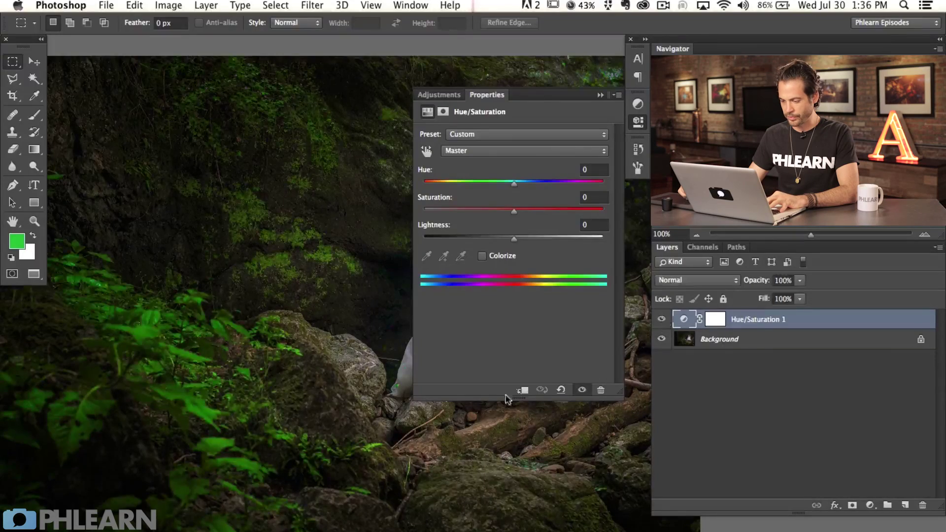
scroll(217, 403, "right", 8)
scroll(212, 375, "down", 2)
scroll(211, 363, "up", 2)
scroll(211, 364, "left", 1)
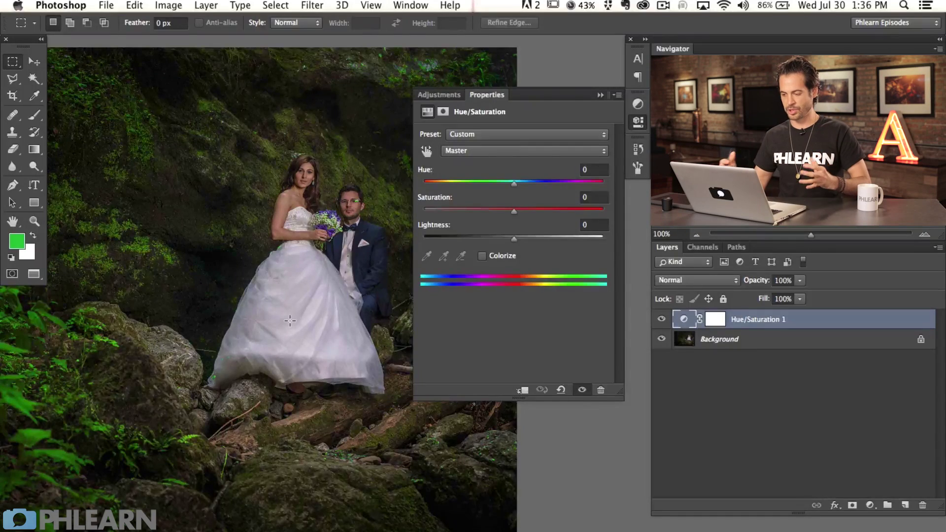
Set the Greens hue to +180 with saturation at +100, and check the affected areas by hiding and showing the layer
left_click(522, 150)
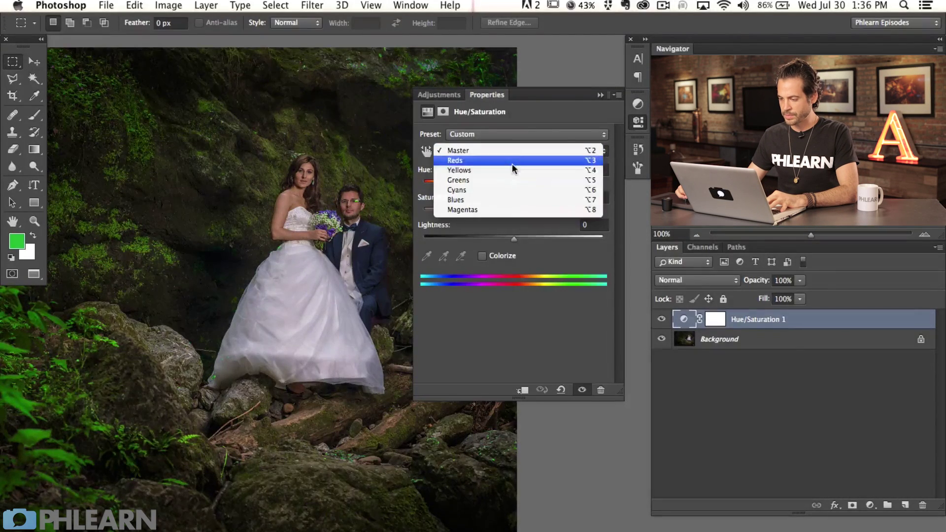
left_click(507, 182)
left_click_drag(514, 211, 605, 211)
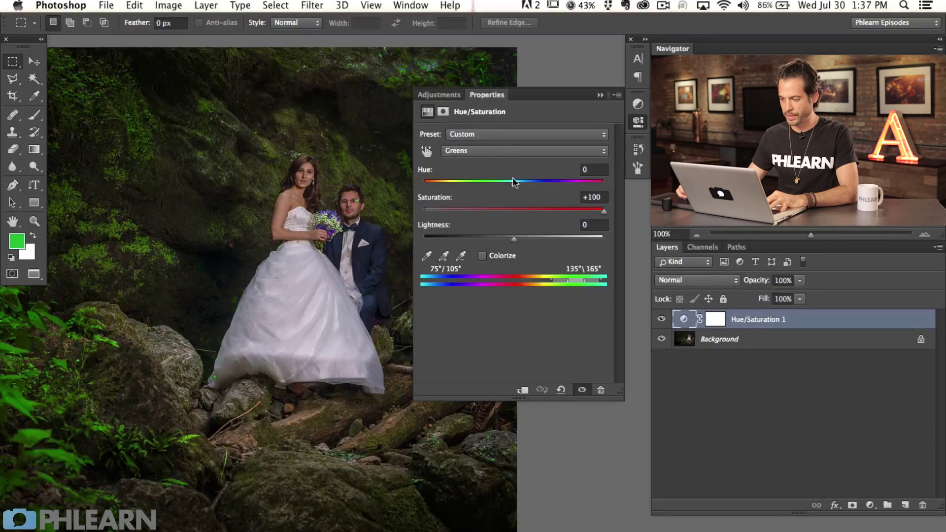
left_click_drag(519, 187, 622, 196)
key("super+equal")
left_click_drag(374, 291, 401, 331)
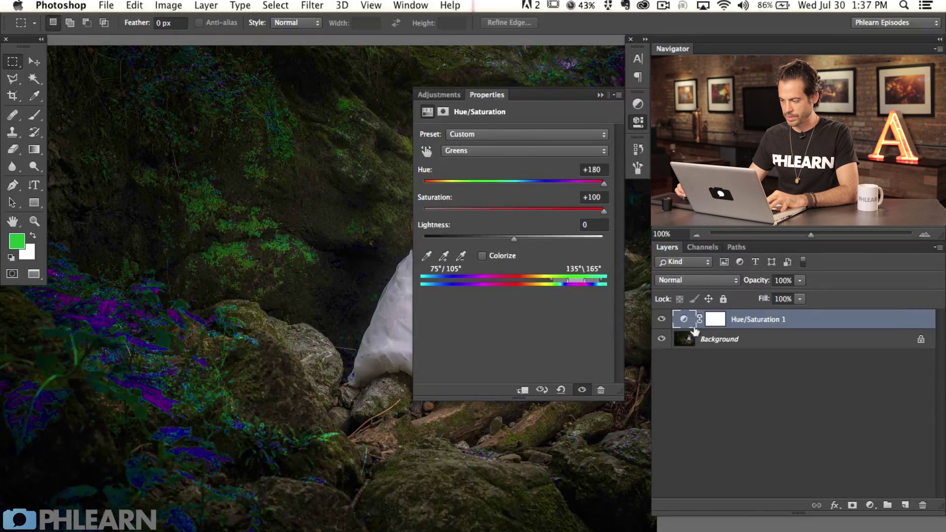
left_click(662, 319)
left_click(661, 319)
left_click(662, 319)
left_click(661, 319)
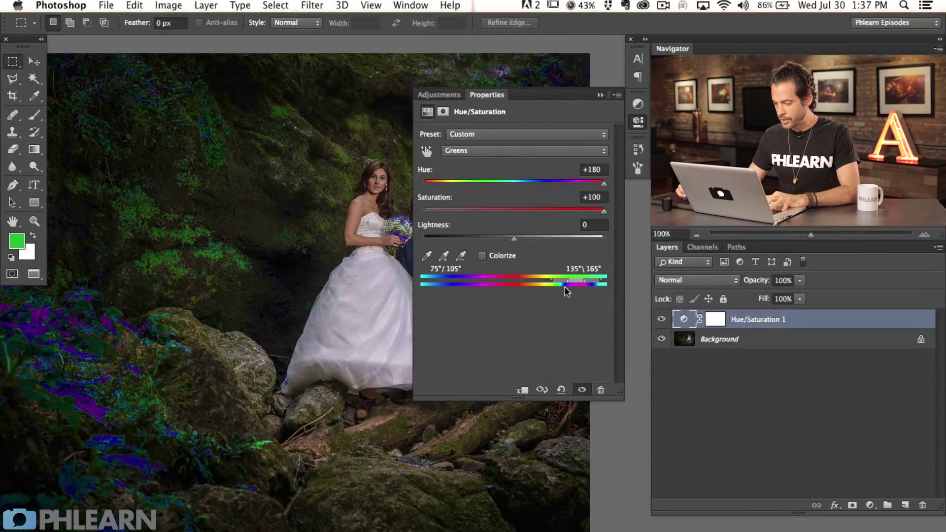
Shift the Greens colour range toward yellow to 33°/64° and 149°\179°, and check its coverage of the moss and leaves
left_click_drag(575, 279, 526, 280)
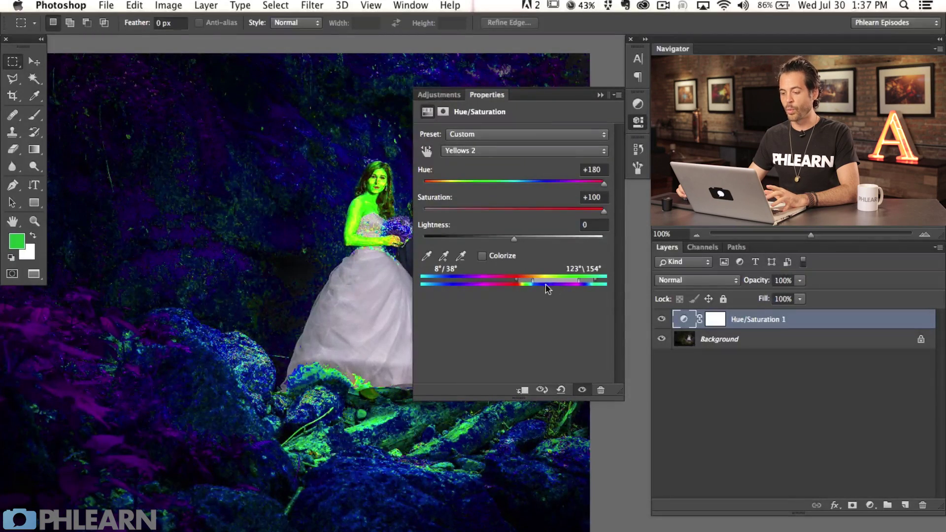
mouse_move(555, 283)
left_mouse_down()
mouse_move(573, 279)
mouse_move(549, 285)
left_mouse_up()
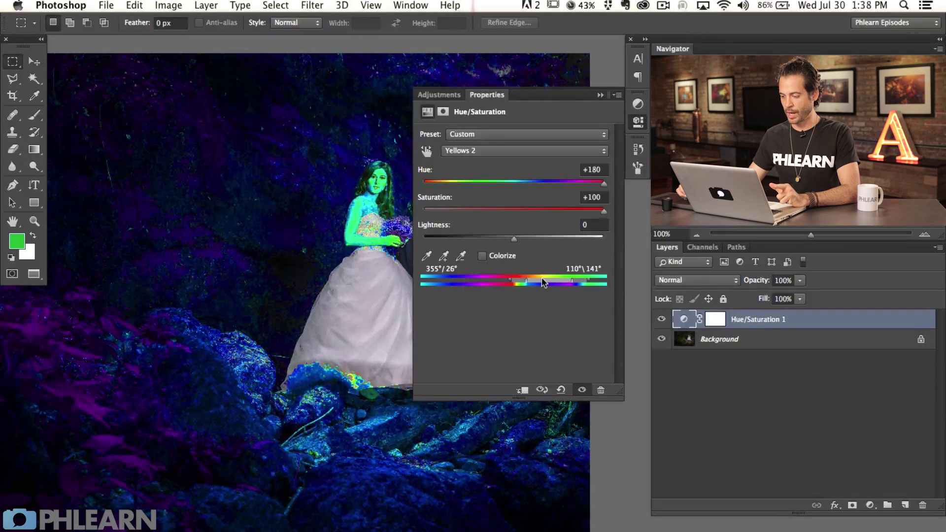
mouse_move(541, 279)
left_mouse_down()
mouse_move(526, 279)
mouse_move(533, 275)
left_mouse_up()
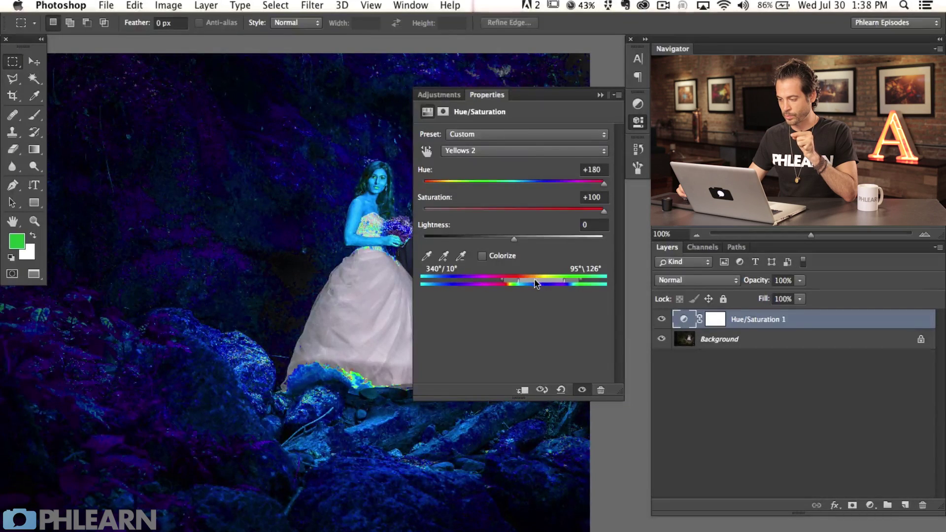
left_click_drag(535, 283, 570, 282)
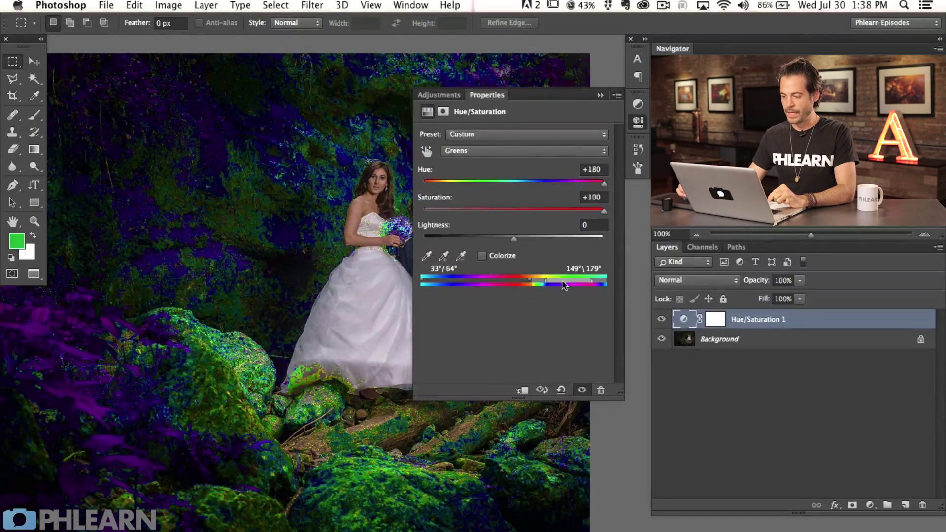
left_click_drag(379, 295, 232, 270)
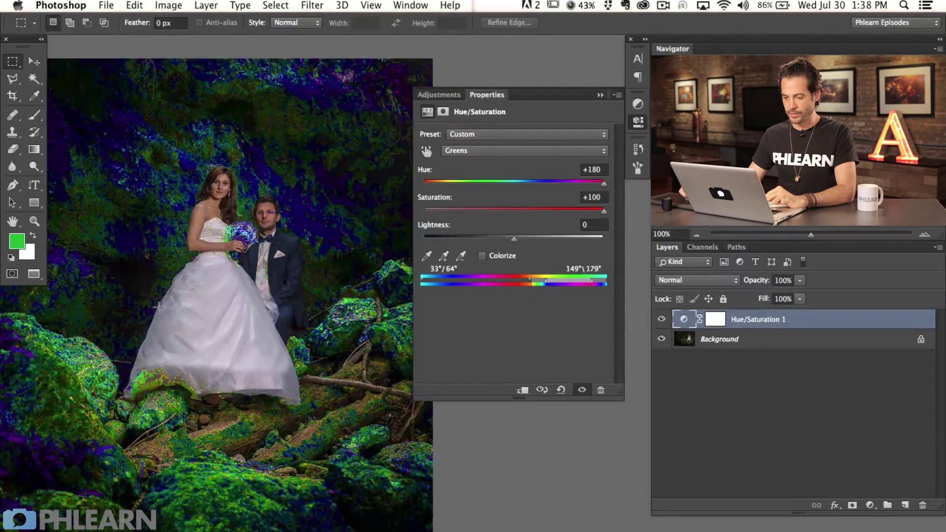
left_click_drag(142, 346, 300, 292)
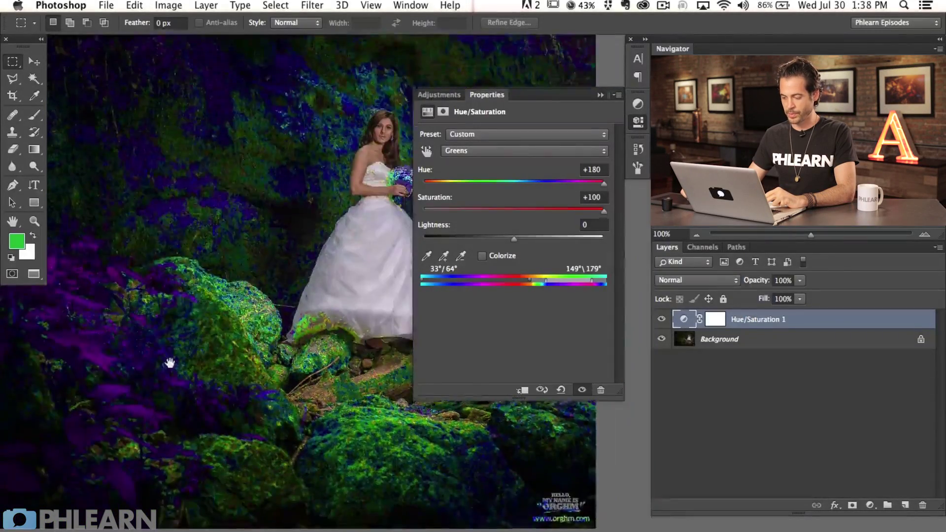
left_click_drag(169, 363, 220, 418)
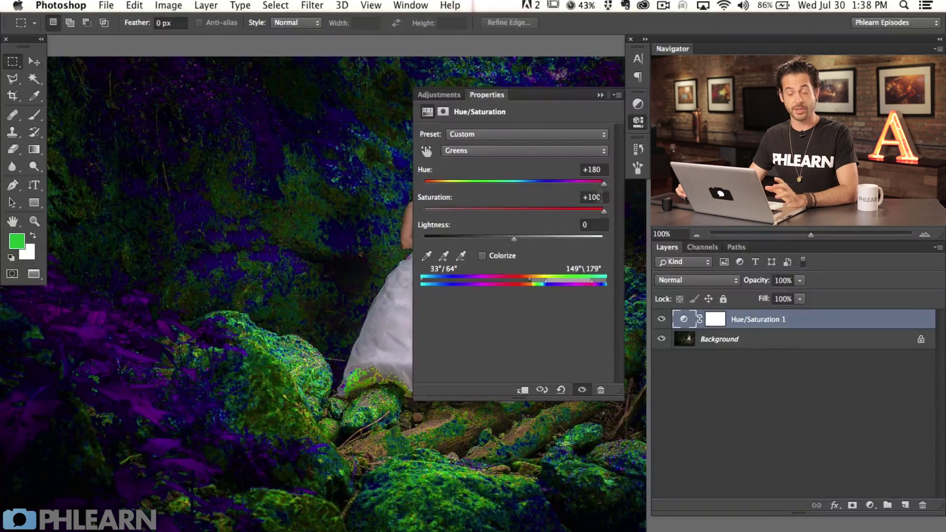
Return the Greens saturation and hue to 0 while keeping the adjusted colour range
left_click(602, 198)
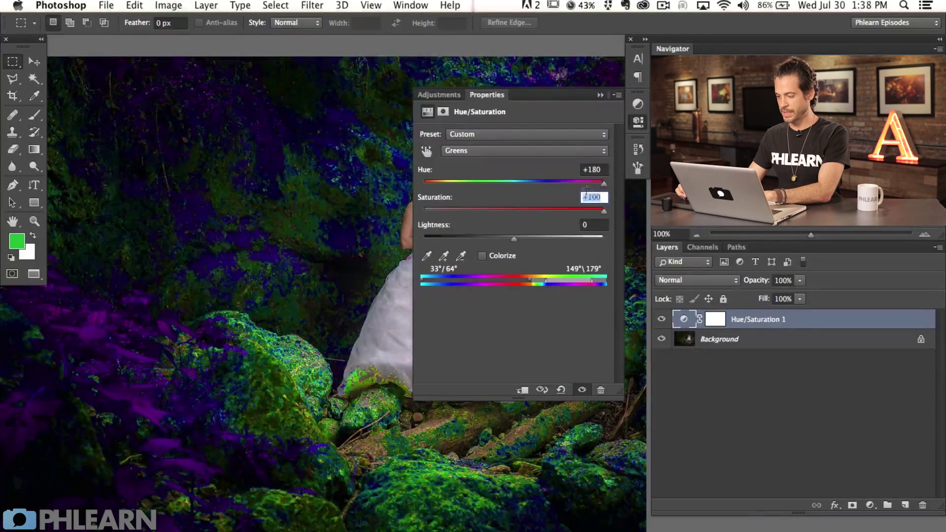
type("0")
key("shift+Tab")
type("0")
left_click_drag(365, 308, 301, 301)
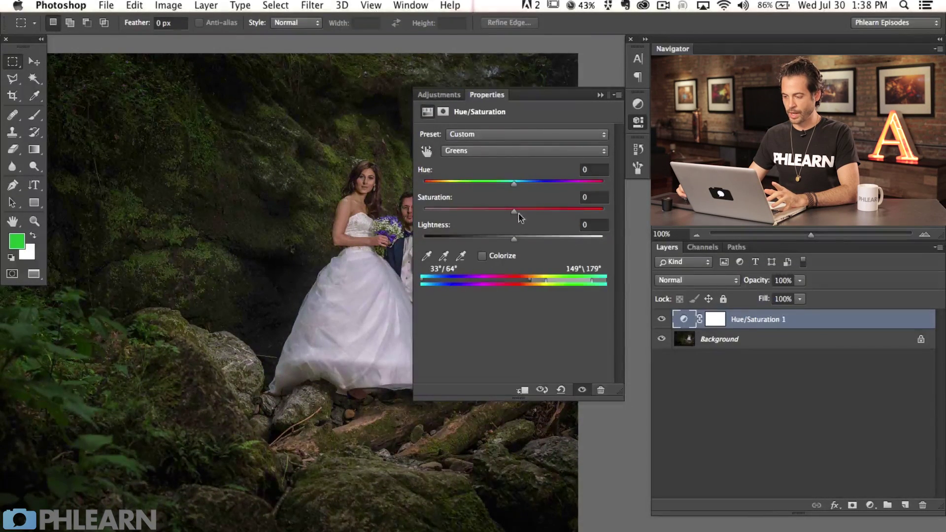
Set the Greens hue to +16 and the saturation to +66 to enrich the foliage in the wedding photo
mouse_move(504, 211)
left_mouse_down()
mouse_move(446, 205)
mouse_move(559, 205)
mouse_move(475, 195)
mouse_move(562, 204)
mouse_move(506, 203)
mouse_move(517, 210)
left_mouse_up()
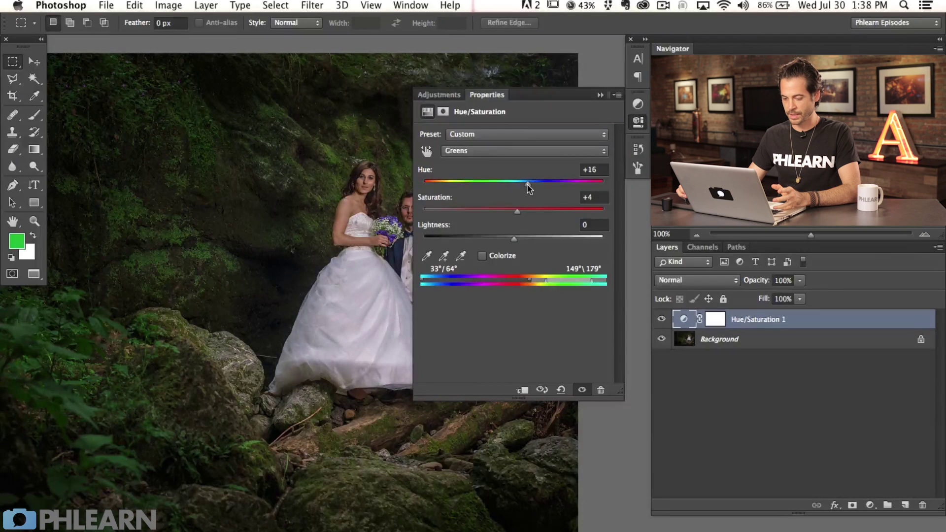
left_click_drag(528, 188, 578, 223)
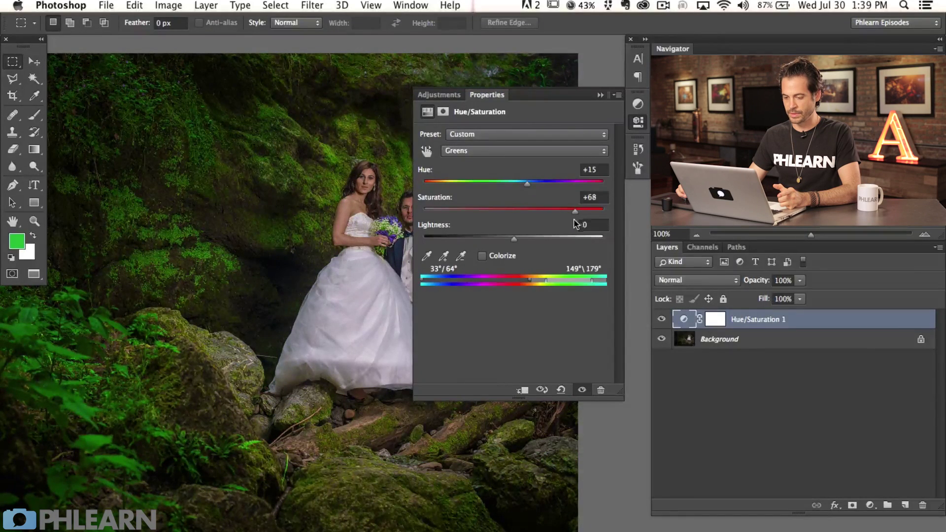
mouse_move(522, 186)
left_mouse_down()
mouse_move(537, 187)
mouse_move(517, 190)
mouse_move(528, 187)
left_mouse_up()
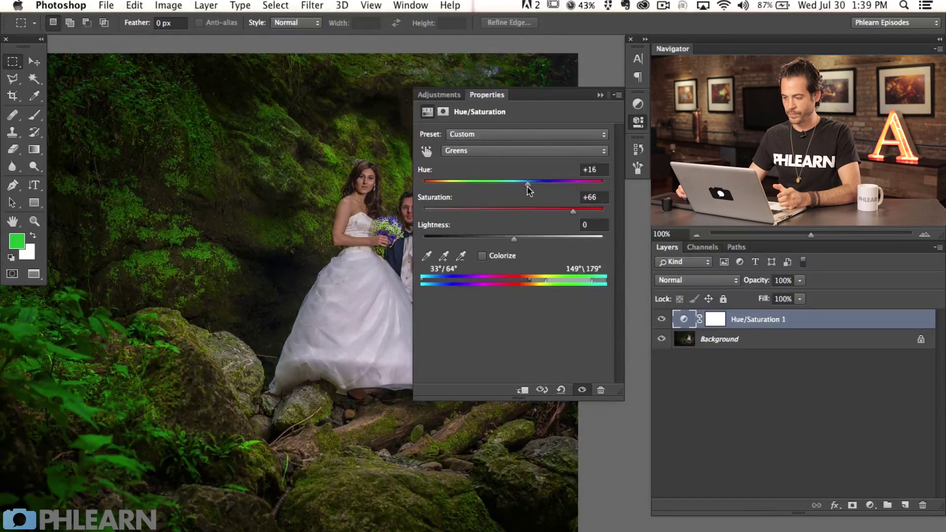
left_click_drag(350, 298, 430, 297)
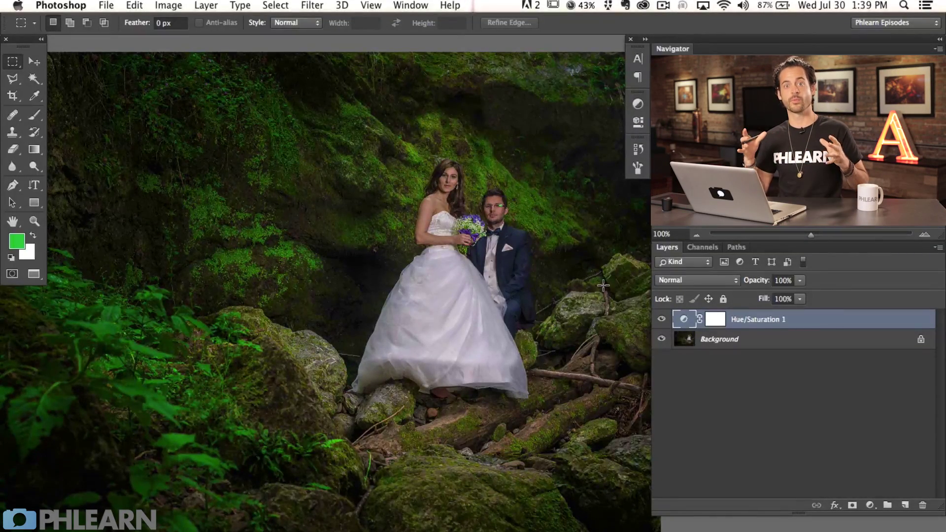
Compare the wedding photo before and after the green enhancement by repeatedly hiding and showing the adjustment layer
left_click(661, 320)
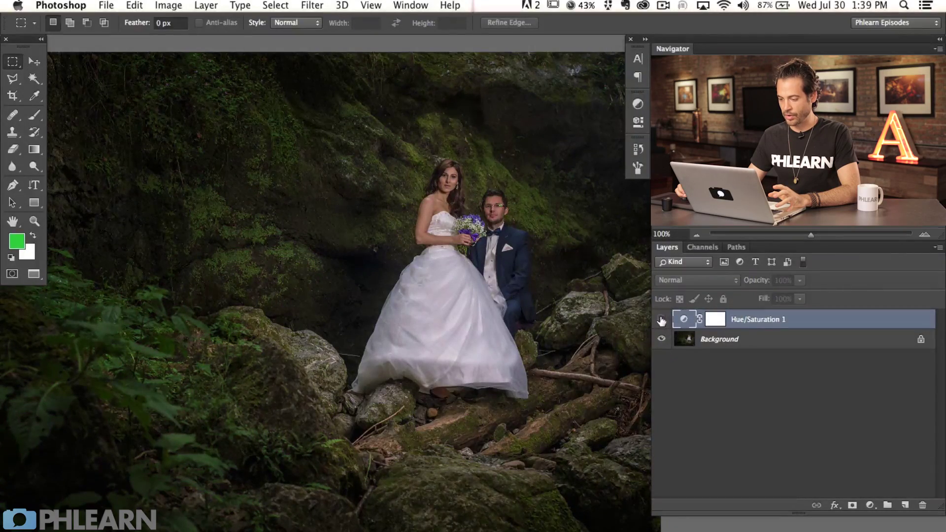
left_click(662, 320)
left_click(661, 320)
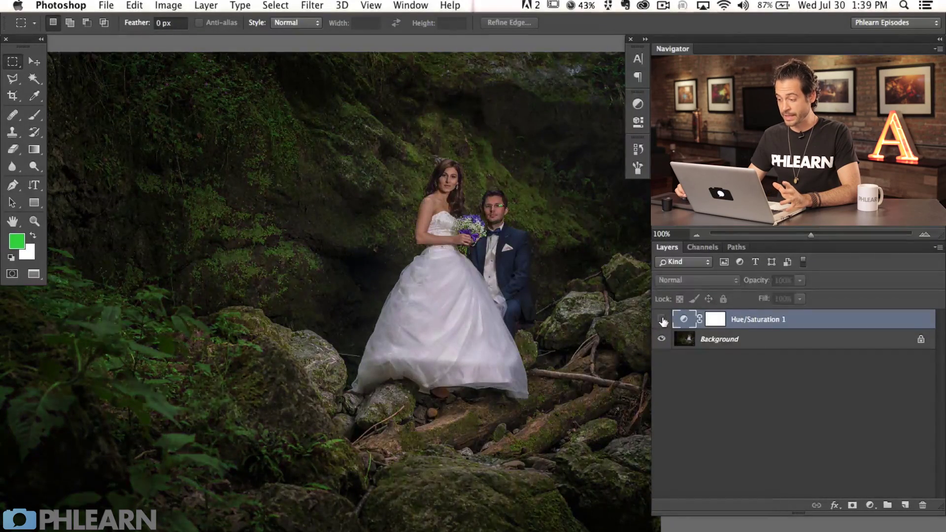
left_click(661, 320)
left_click(661, 320)
left_click(661, 320)
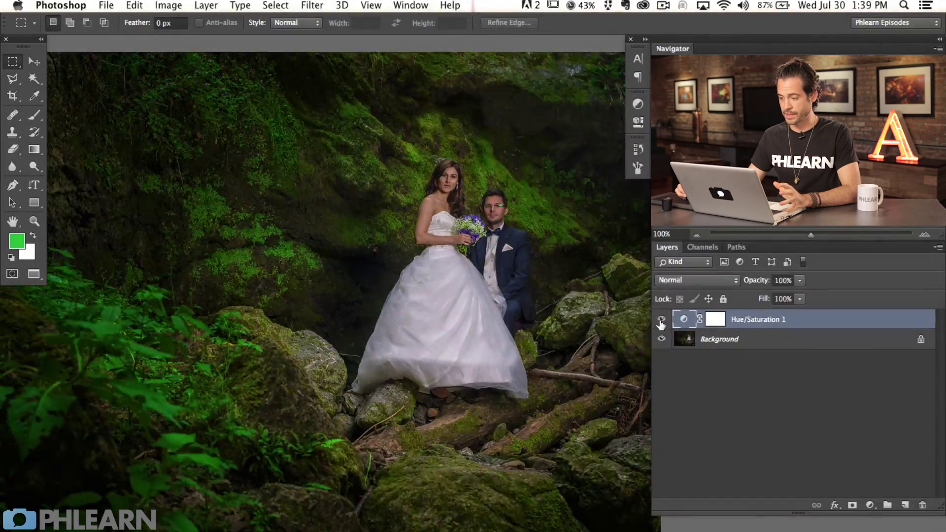
left_click(662, 320)
left_click(661, 320)
left_click(661, 320)
left_click(661, 320)
left_click(661, 320)
left_click(661, 321)
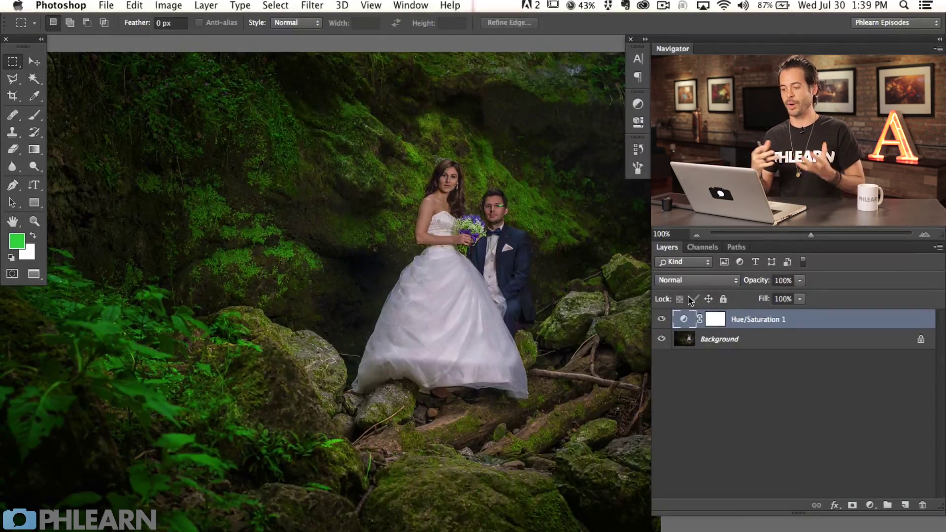
left_click(662, 320)
left_click(661, 320)
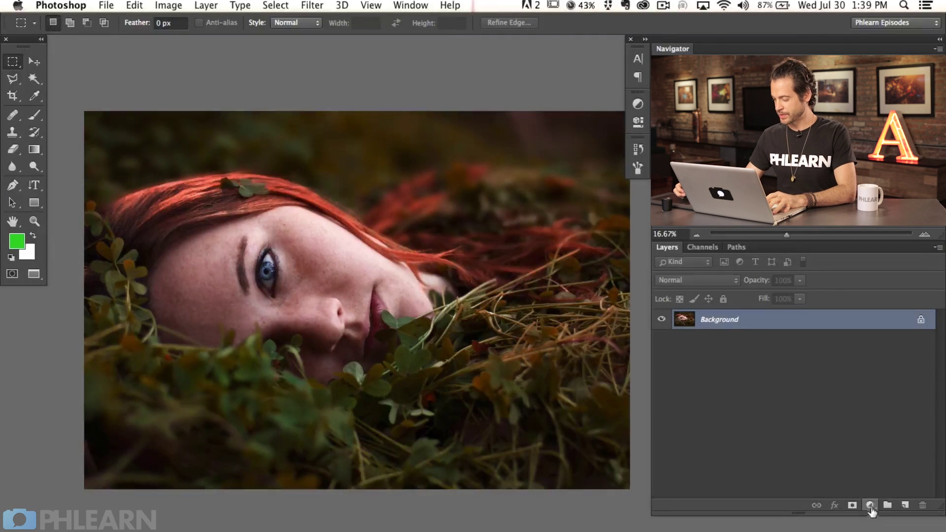
Add a Hue/Saturation adjustment layer above the red-haired portrait and set its Greens hue to +180 and saturation to +100
left_click(870, 505)
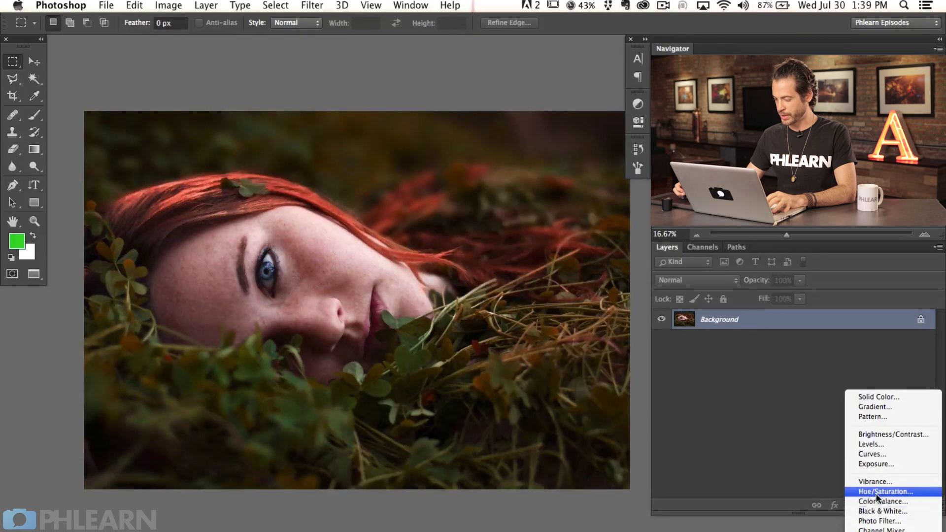
left_click(879, 492)
left_click(488, 159)
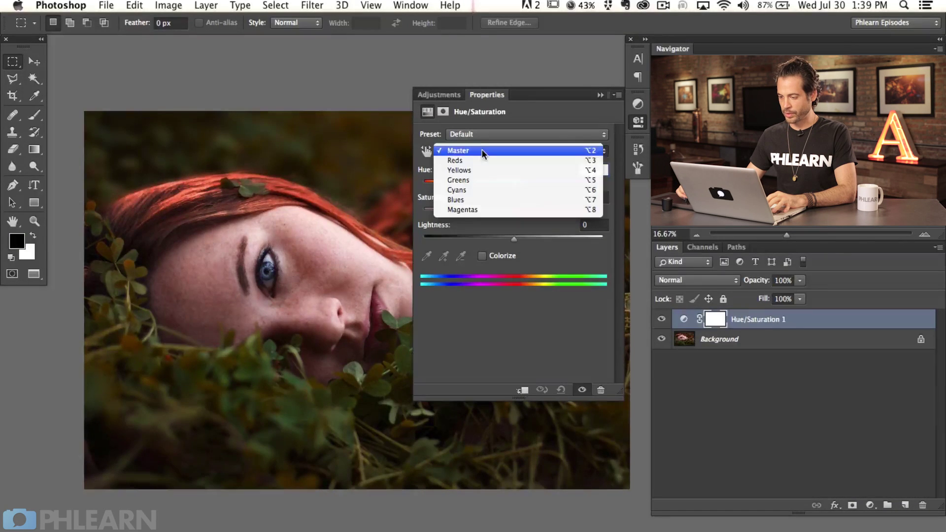
left_click(486, 183)
scroll(335, 387, "right", 5)
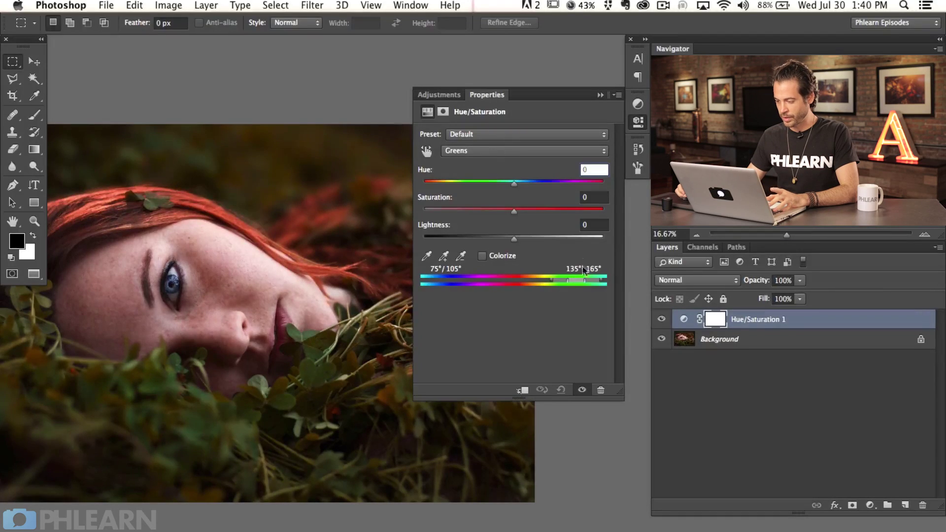
left_click_drag(519, 210, 614, 213)
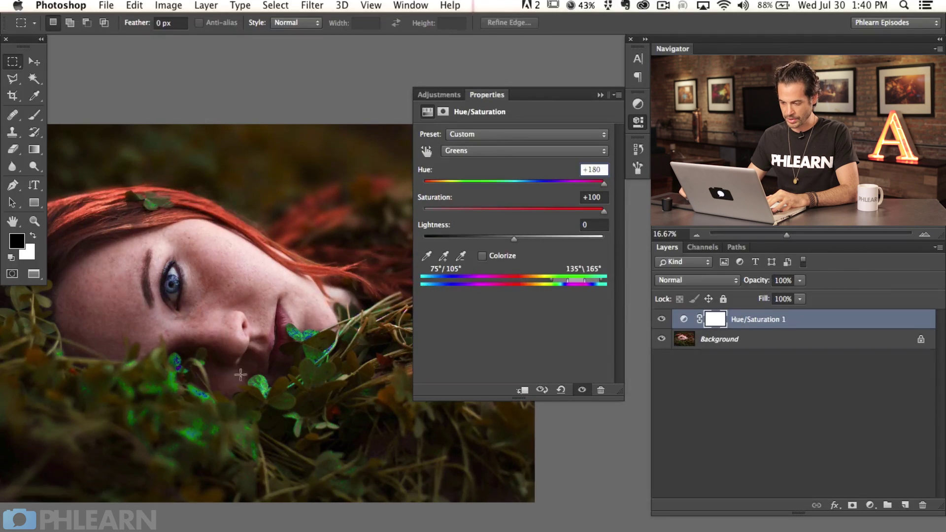
Toggle the portrait's adjustment layer to check what it affects, and widen the Greens range to about 18°/48° and 140°\170°
left_click(663, 319)
left_click(663, 319)
left_click(662, 319)
left_click(662, 320)
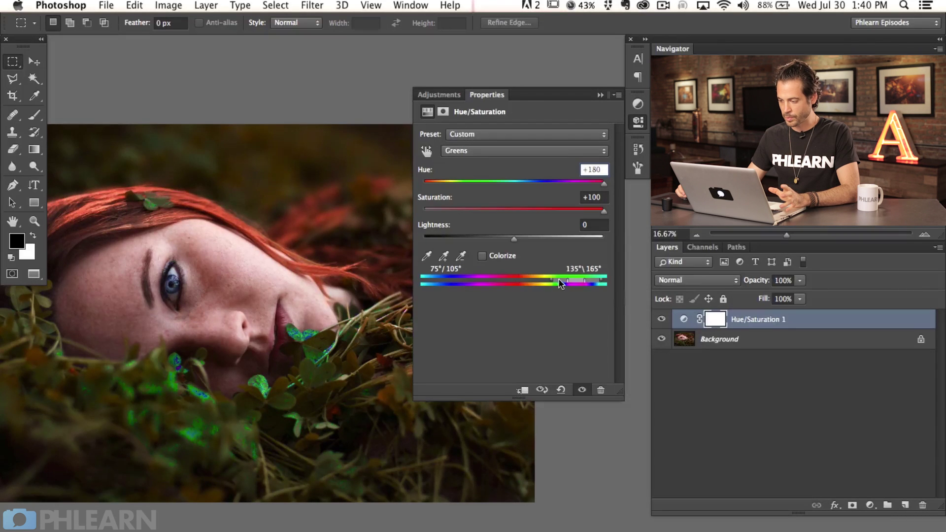
mouse_move(558, 283)
left_mouse_down()
mouse_move(524, 280)
mouse_move(567, 279)
mouse_move(559, 282)
left_mouse_up()
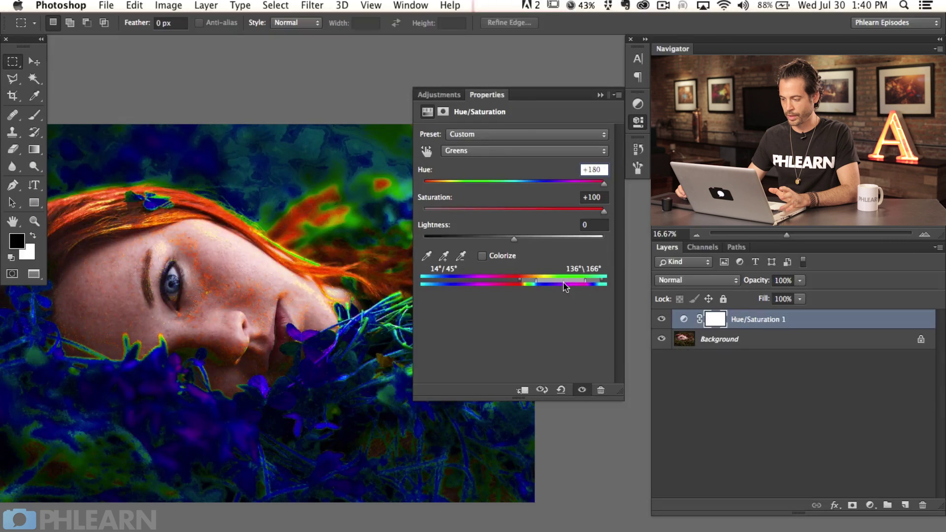
left_click_drag(563, 285, 565, 285)
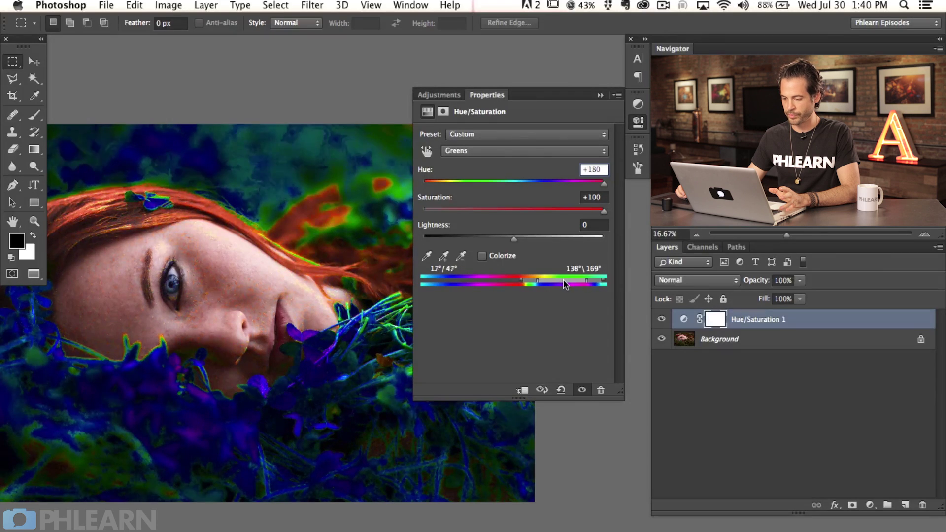
Reset the Greens saturation and hue to 0 on the portrait's adjustment layer, keeping the widened colour range
double_click(599, 198)
type("0")
key("shift+Tab")
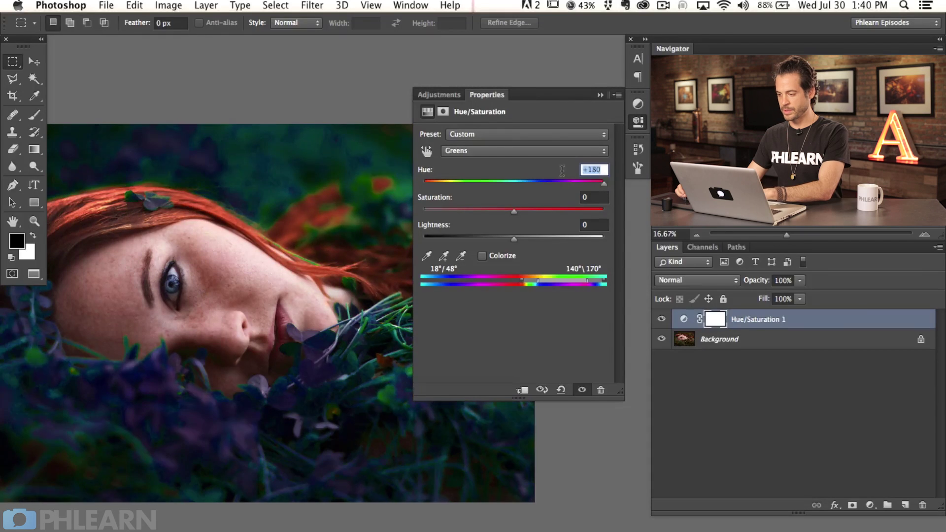
type("0")
key("Return")
Set the Greens hue to +28 and the saturation to +61 to enrich the foliage around the face, and collapse the adjustment settings
left_click_drag(513, 212, 549, 212)
left_click_drag(519, 182, 524, 181)
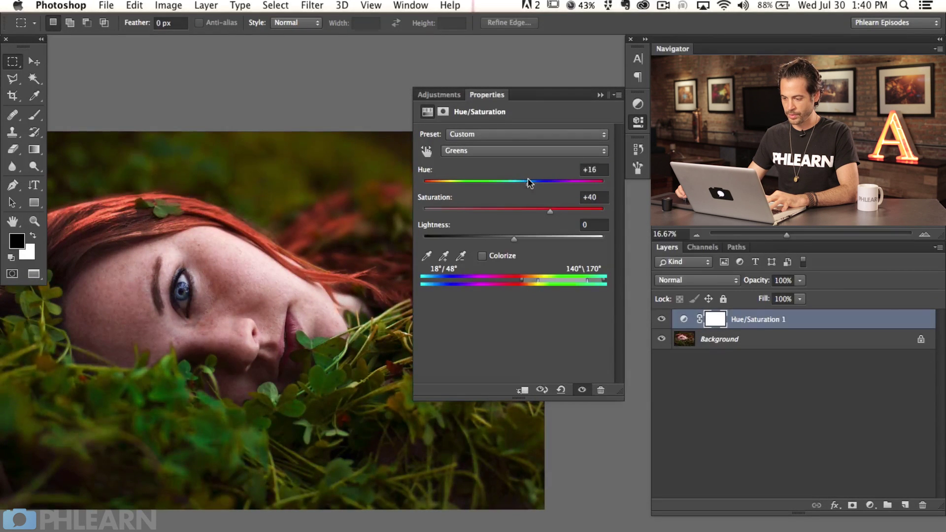
left_click_drag(552, 213, 574, 216)
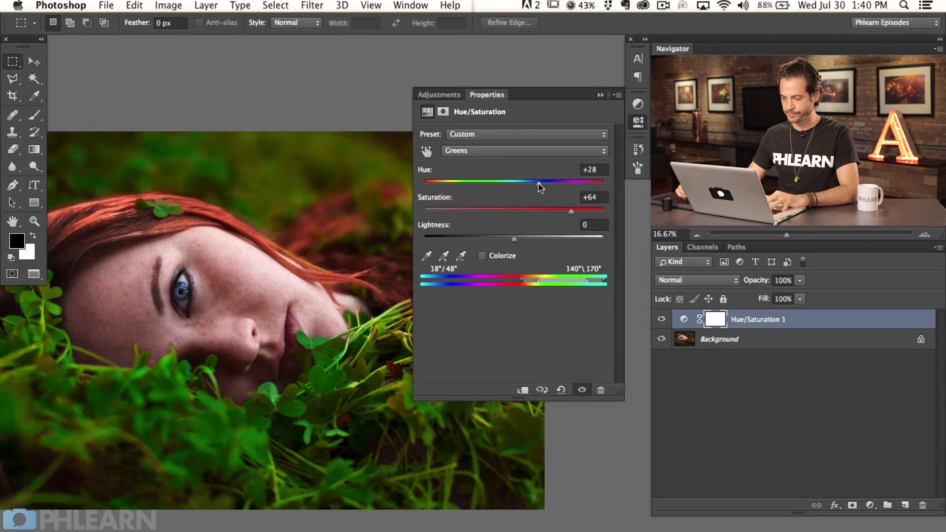
left_click_drag(569, 213, 572, 216)
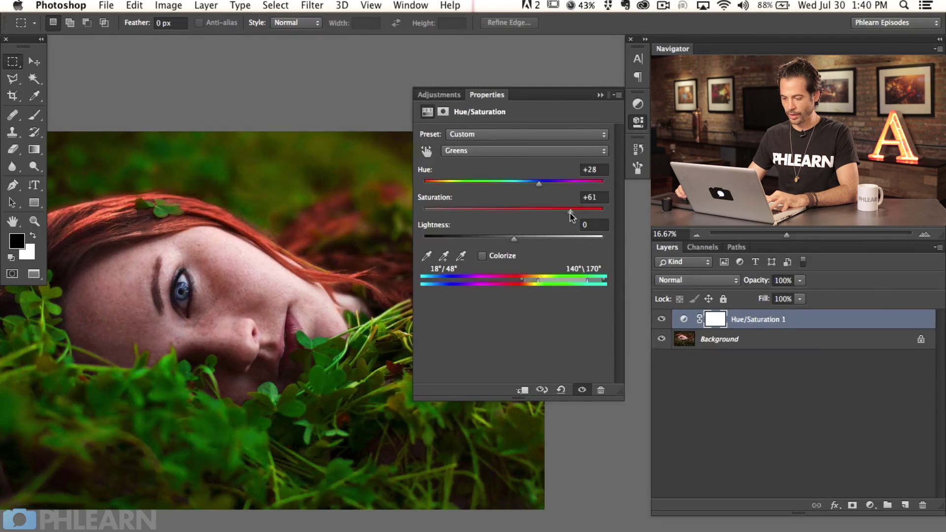
left_click(638, 122)
Compare the portrait before and after the green enhancement by repeatedly hiding and showing the Hue/Saturation layer
left_click_drag(380, 321, 485, 293)
left_click(662, 320)
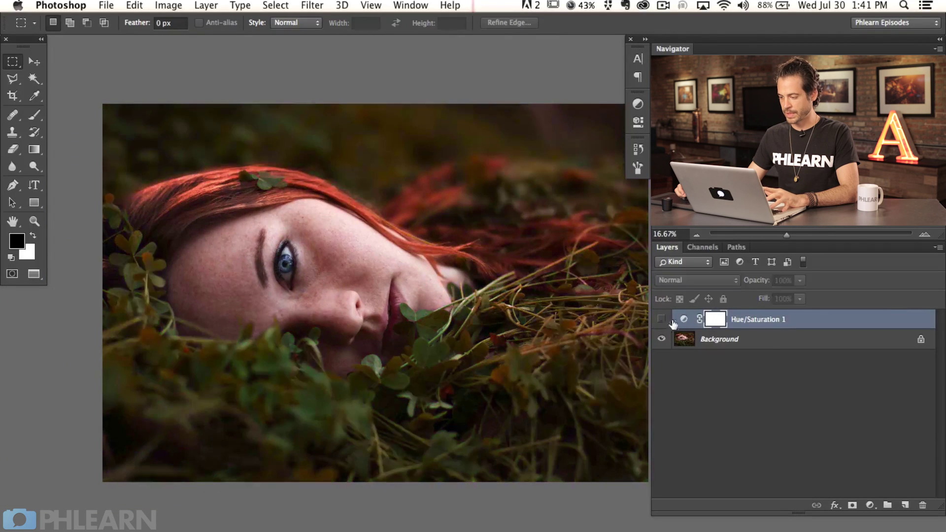
left_click(663, 320)
left_click(662, 322)
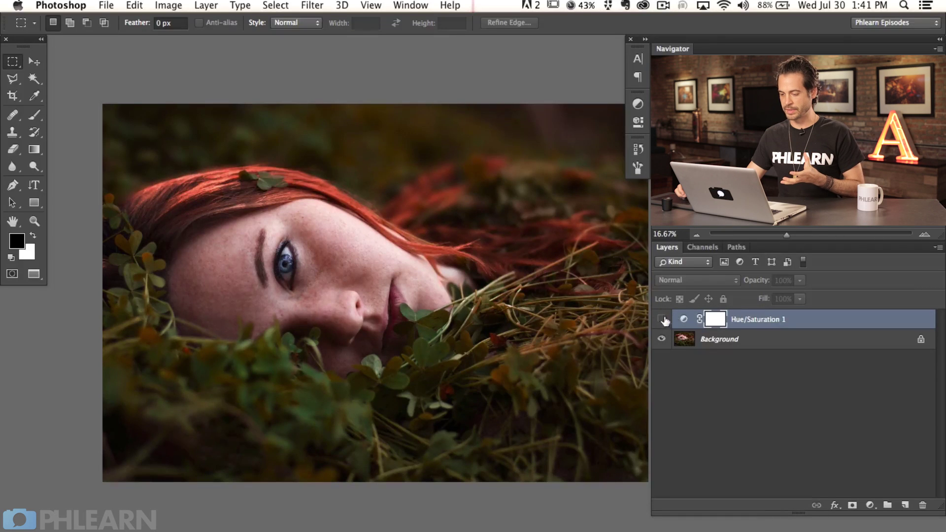
left_click(663, 320)
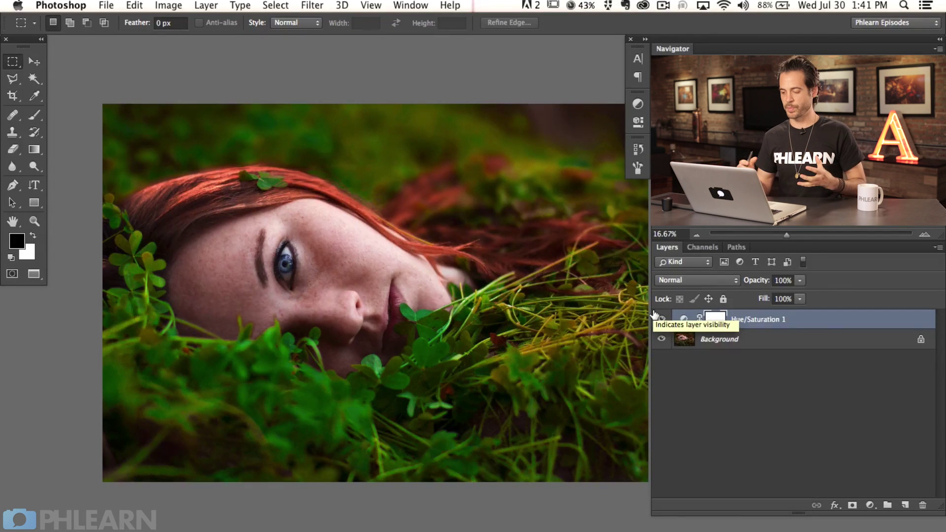
left_click_drag(397, 325, 368, 326)
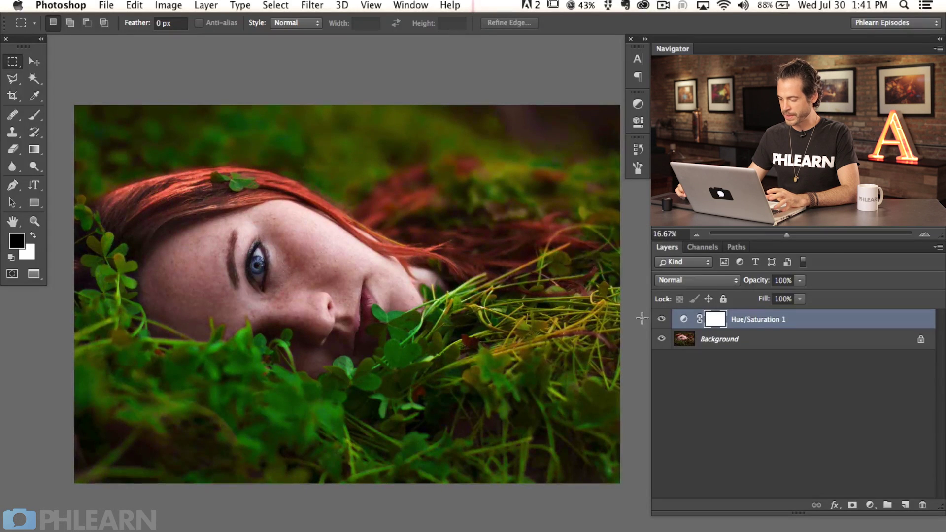
left_click(661, 321)
left_click(661, 321)
left_click(662, 321)
left_click(662, 321)
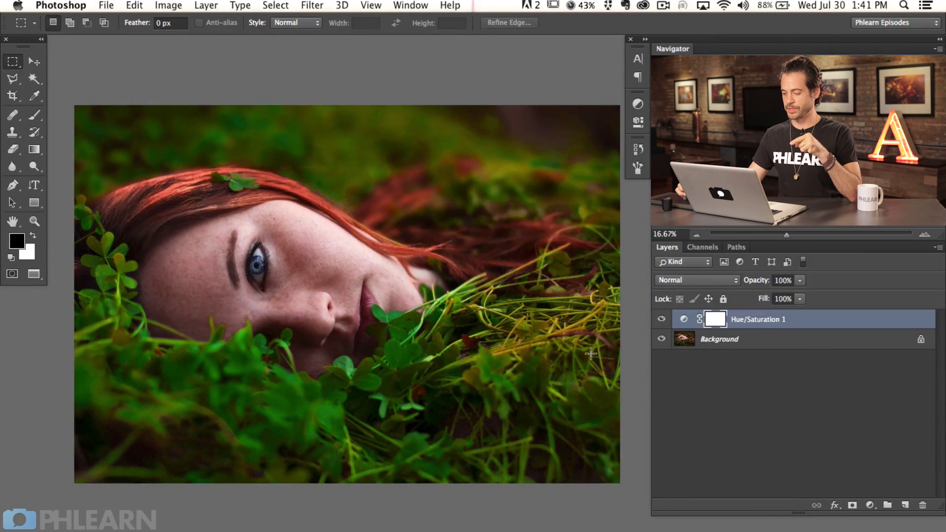
On a new layer, brush pale pink circles around the foliage at the photo's lower left, upper right and beside the chin
key("ctrl+alt+shift+n")
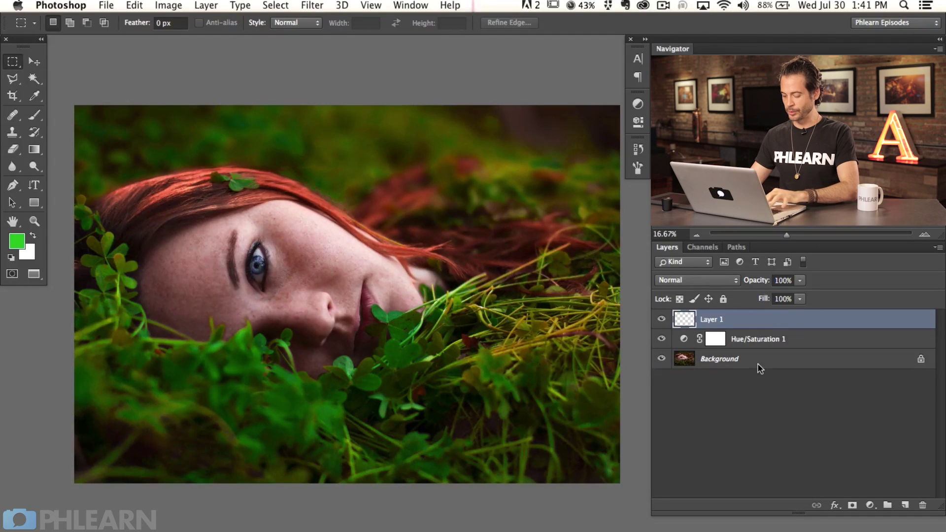
key("b")
mouse_move(290, 316)
left_mouse_down()
mouse_move(260, 488)
mouse_move(242, 345)
mouse_move(197, 321)
left_mouse_up()
left_click(206, 288, "alt")
left_click(292, 206, "alt")
left_click_drag(126, 364, 113, 394)
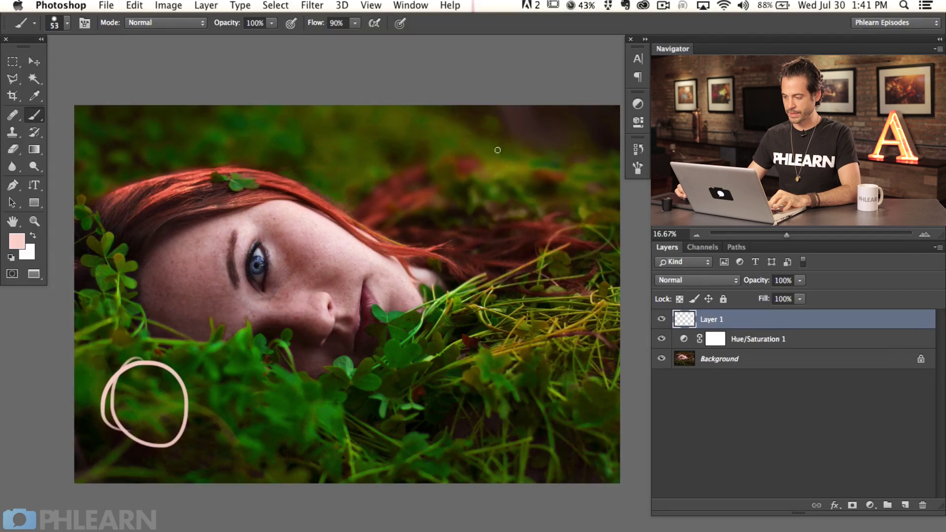
mouse_move(498, 149)
left_mouse_down()
mouse_move(476, 125)
mouse_move(446, 147)
left_mouse_up()
left_click_drag(556, 289, 525, 293)
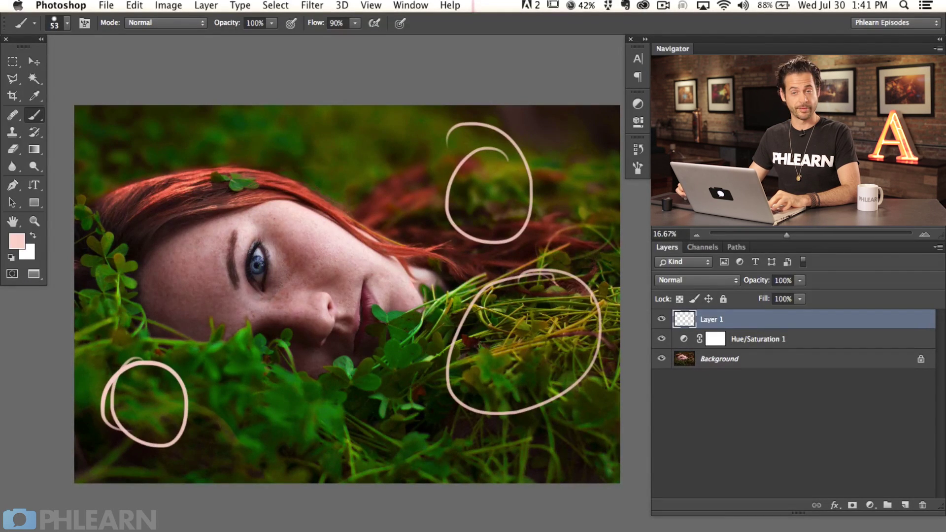
Brush a circle and an arrow over the face to mark the focal point, and clear all the marks from the layer
mouse_move(529, 318)
left_mouse_down()
mouse_move(526, 372)
mouse_move(543, 353)
mouse_move(505, 355)
mouse_move(580, 337)
mouse_move(613, 391)
left_mouse_up()
key("super+z")
key("super+z")
left_click_drag(269, 356, 266, 353)
mouse_move(367, 173)
left_mouse_down()
mouse_move(296, 246)
mouse_move(261, 211)
left_mouse_up()
key("super+z")
mouse_move(315, 200)
left_mouse_down()
mouse_move(307, 221)
mouse_move(335, 266)
left_mouse_up()
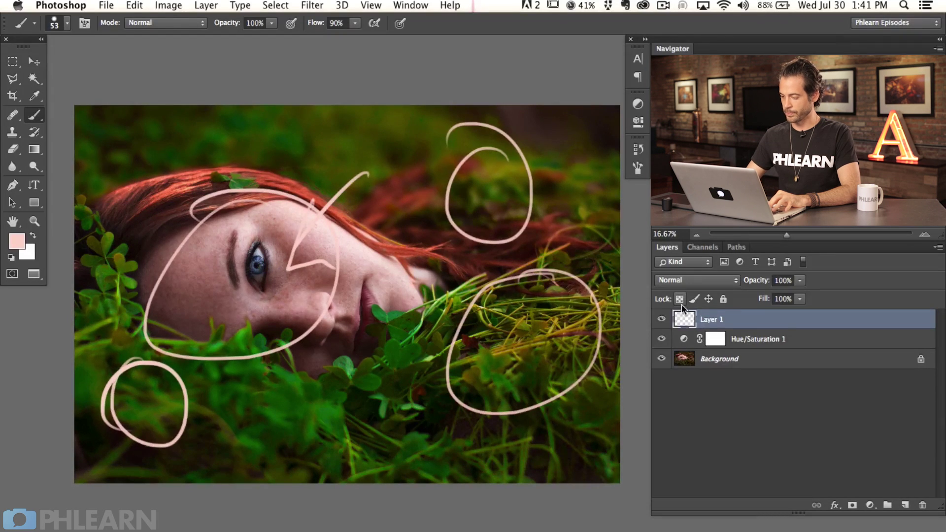
key("Delete")
key("d")
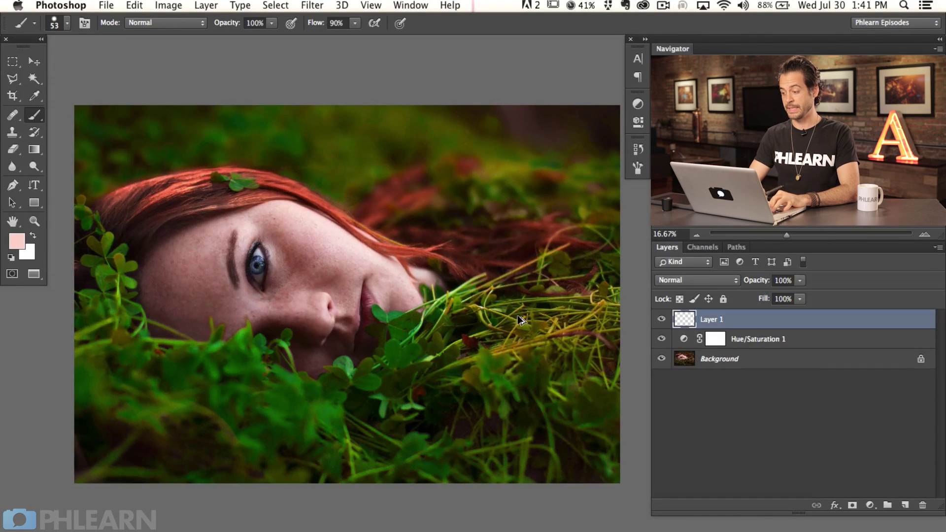
Stamp a merged copy of all visible layers onto the top layer and open the Iris Blur filter for it
key("super+alt+shift+e")
left_click_drag(458, 309, 467, 324)
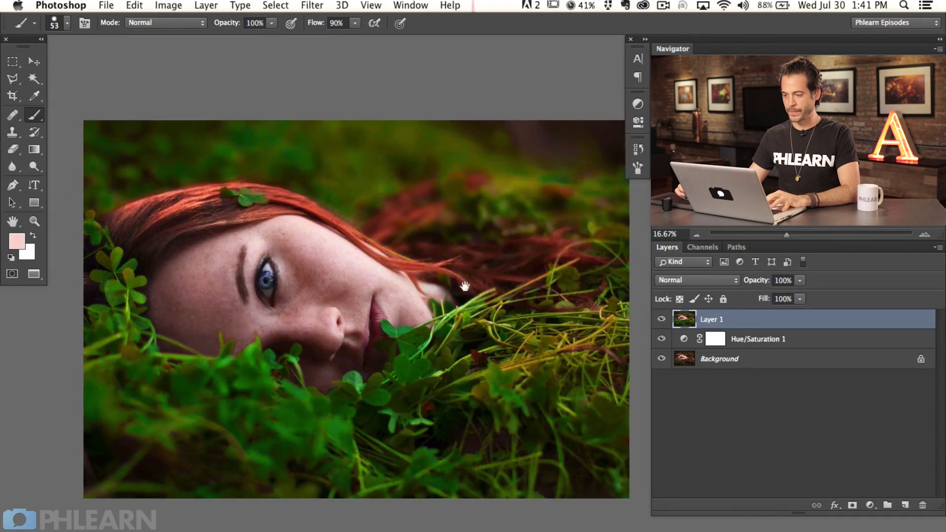
left_click(314, 6)
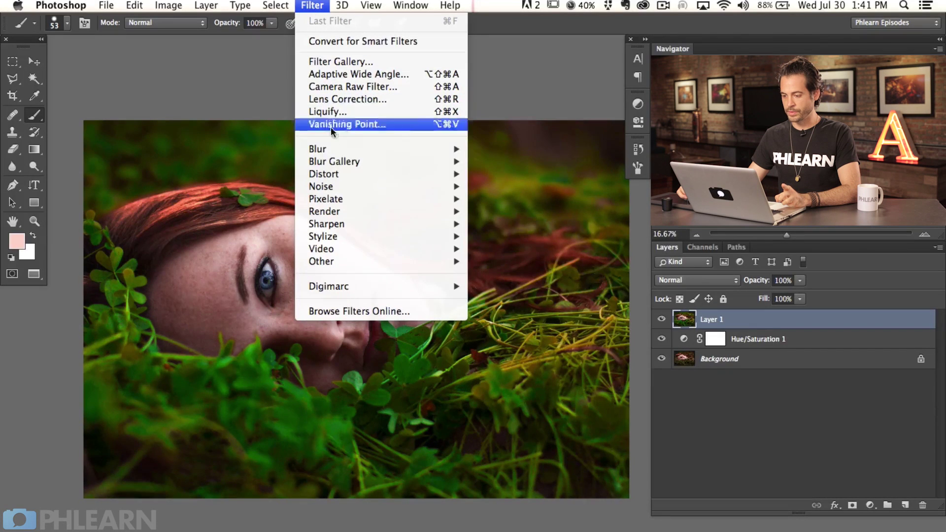
mouse_move(347, 175)
mouse_move(366, 163)
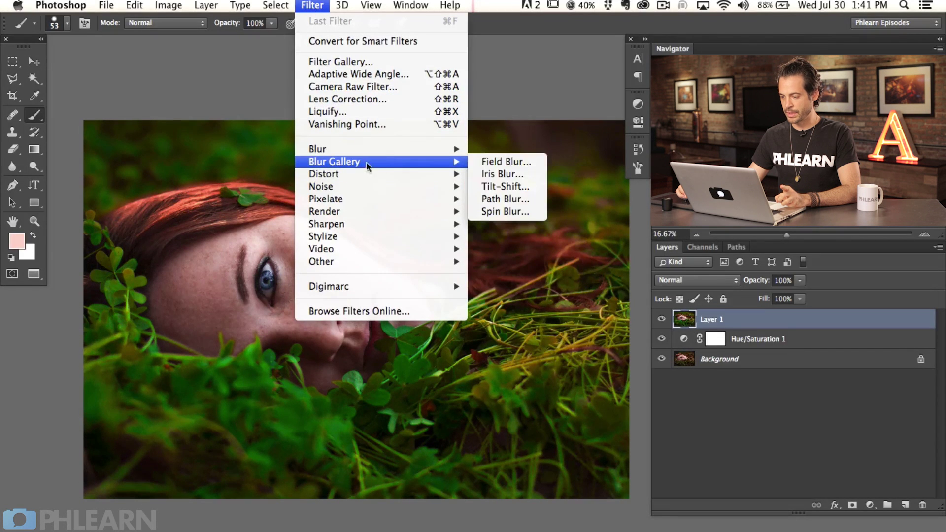
left_click(514, 176)
Centre the iris blur on the woman's eye, shrinking its fully sharp zone to the face and strongly increasing the blur amount
mouse_move(358, 308)
left_click_drag(356, 309, 377, 451)
left_click_drag(315, 365, 267, 280)
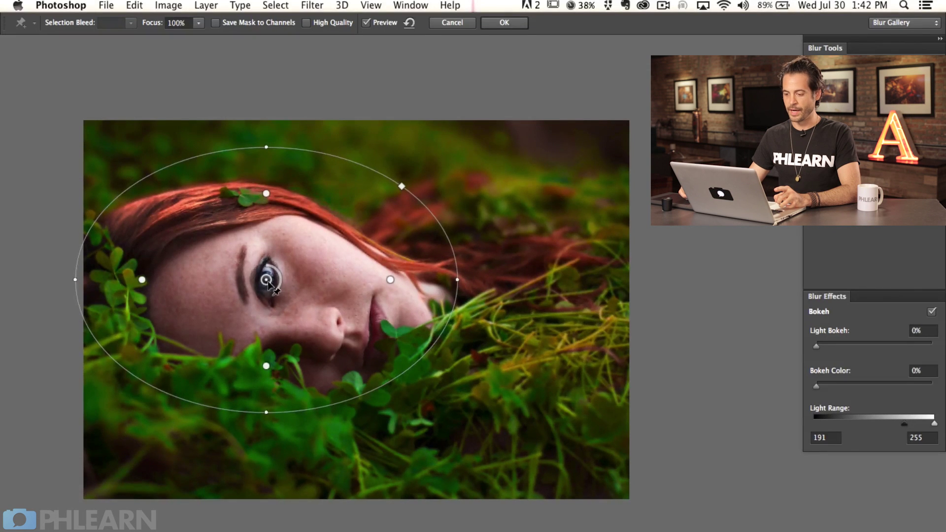
left_click_drag(390, 279, 364, 280)
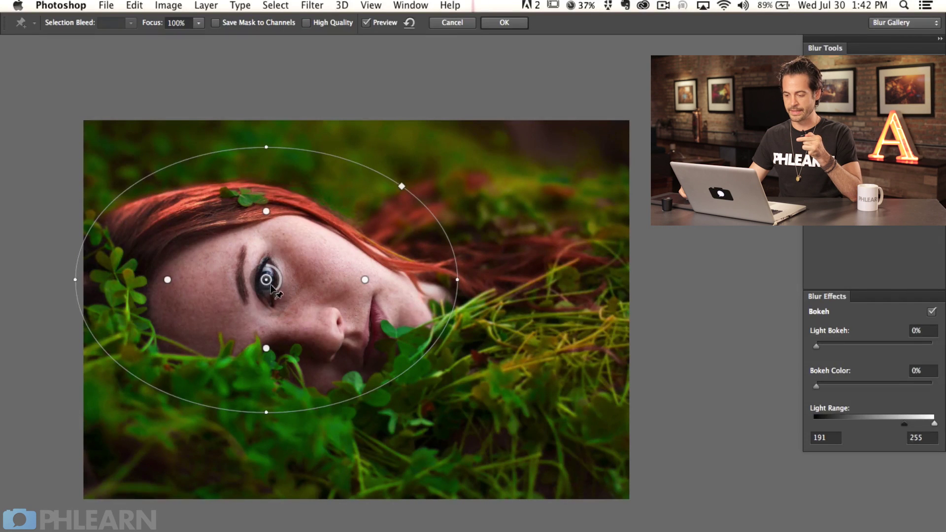
left_click_drag(274, 295, 254, 283)
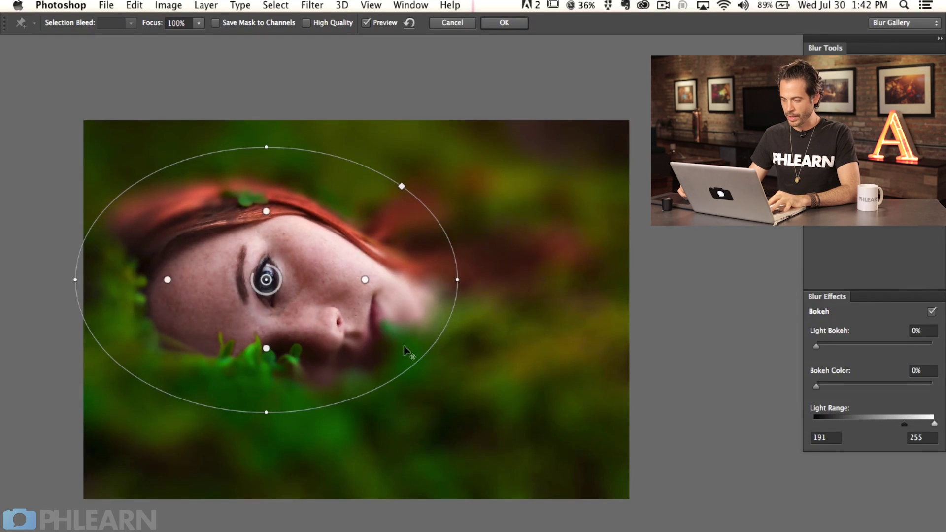
Enlarge and slightly rotate the blur ellipse to surround the whole head with a soft transition, and apply the Iris Blur
left_click_drag(424, 353, 589, 468)
left_click_drag(472, 279, 586, 338)
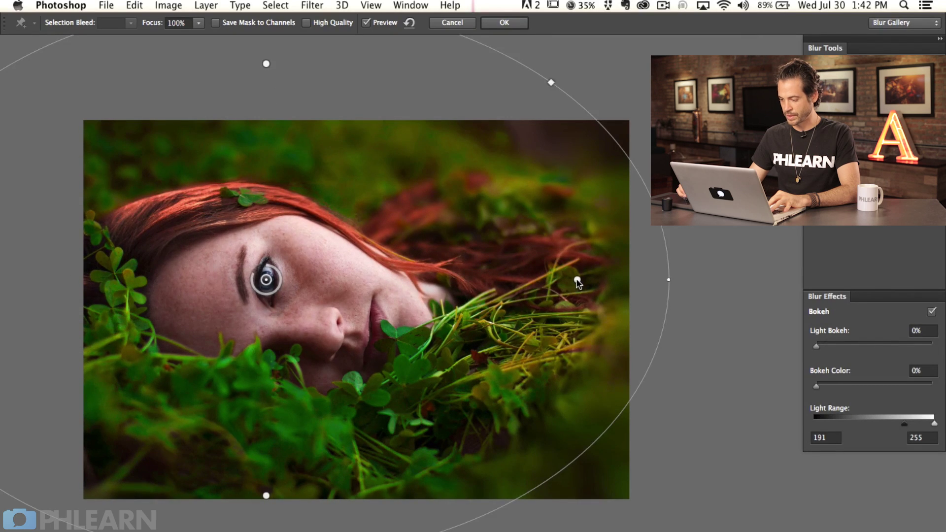
left_click_drag(577, 281, 677, 185)
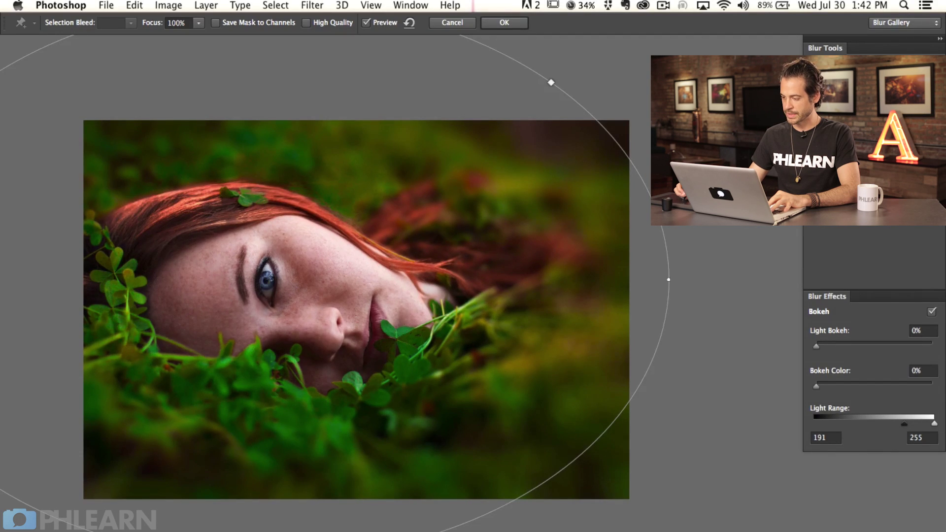
mouse_move(679, 280)
left_click_drag(670, 280, 676, 320)
left_click_drag(236, 530, 249, 509)
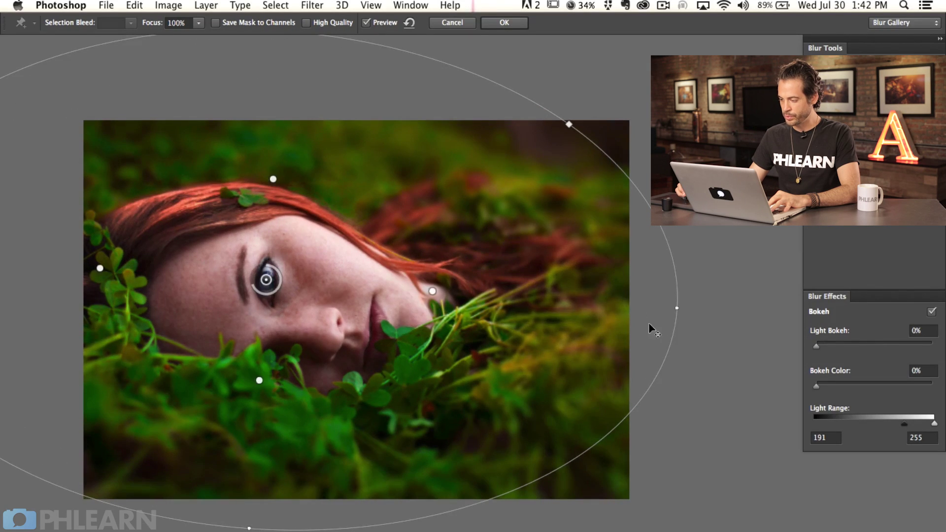
left_click_drag(676, 307, 559, 304)
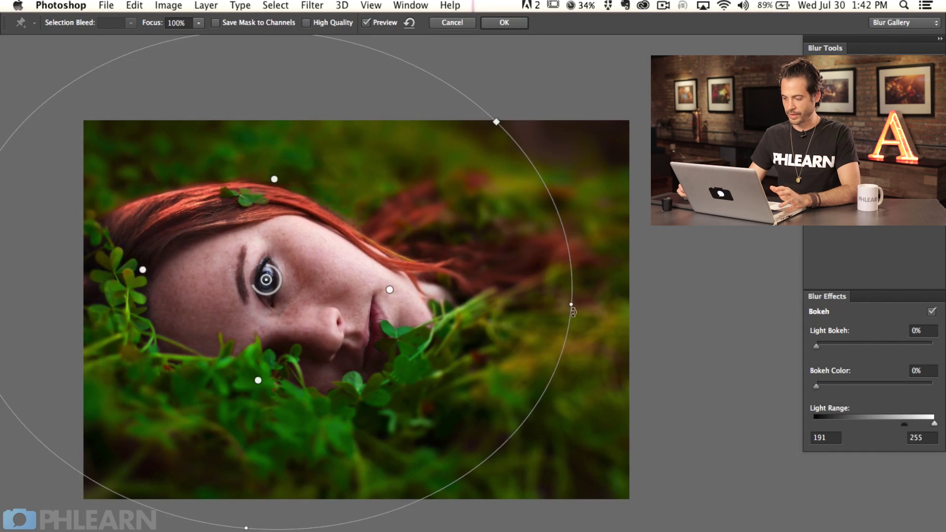
left_click(503, 22)
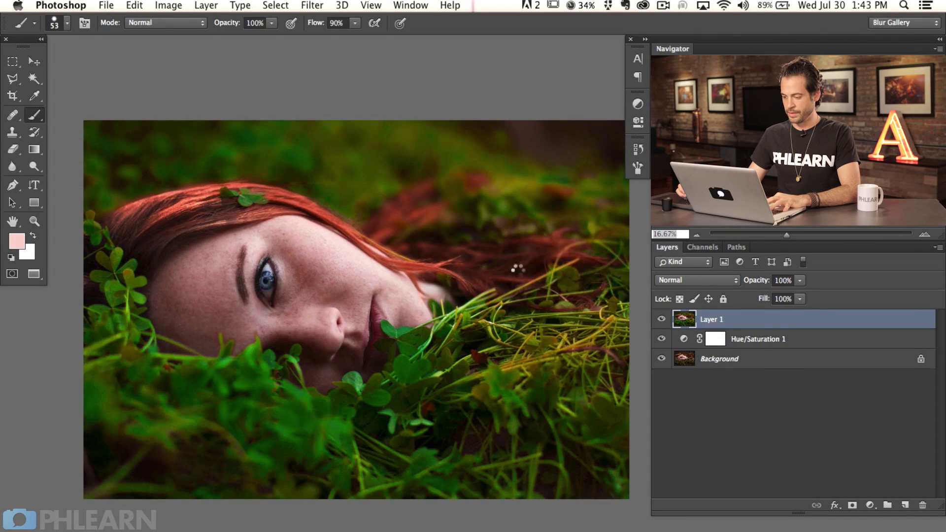
left_click_drag(497, 267, 463, 263)
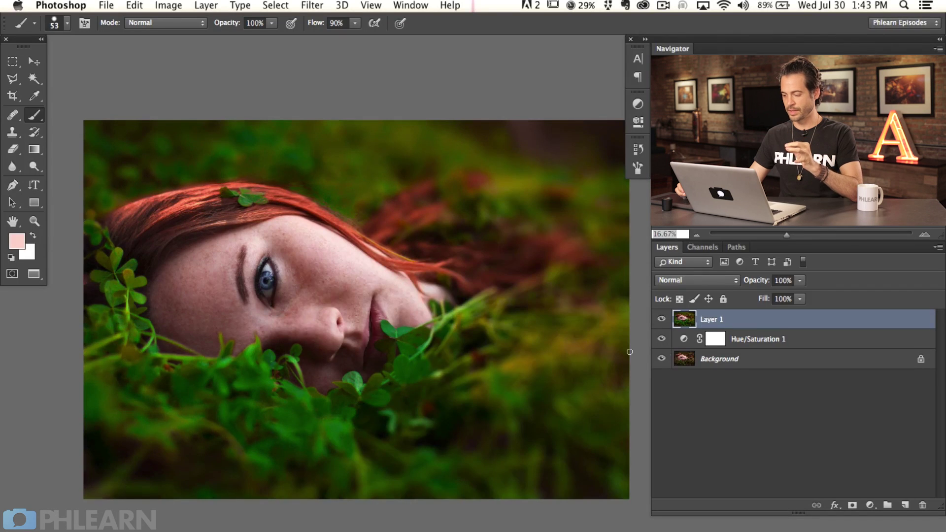
Compare the portrait with and without the iris blur by repeatedly hiding and showing Layer 1
left_click(660, 323)
left_click(659, 324)
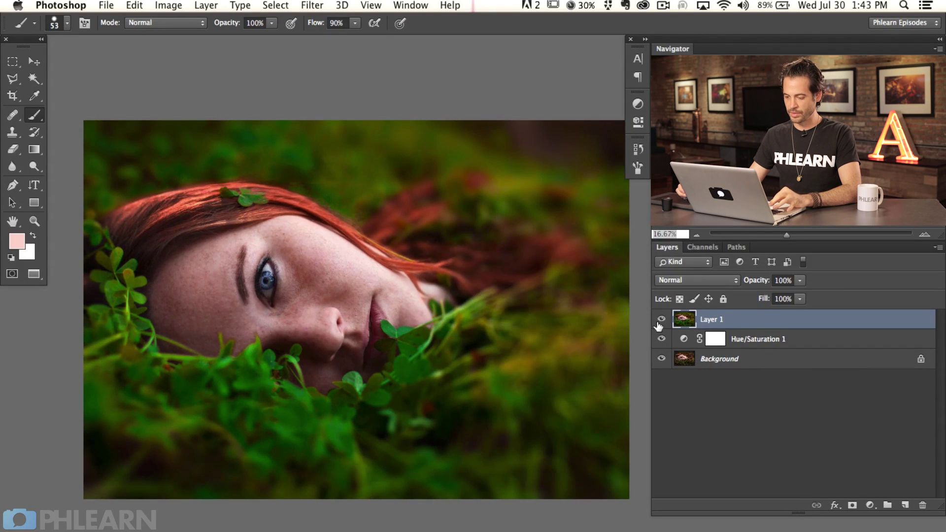
left_click(661, 320)
left_click(659, 323)
left_click(660, 323)
left_click(661, 321)
left_click(660, 321)
left_click(660, 321)
left_click(661, 324)
left_click(660, 323)
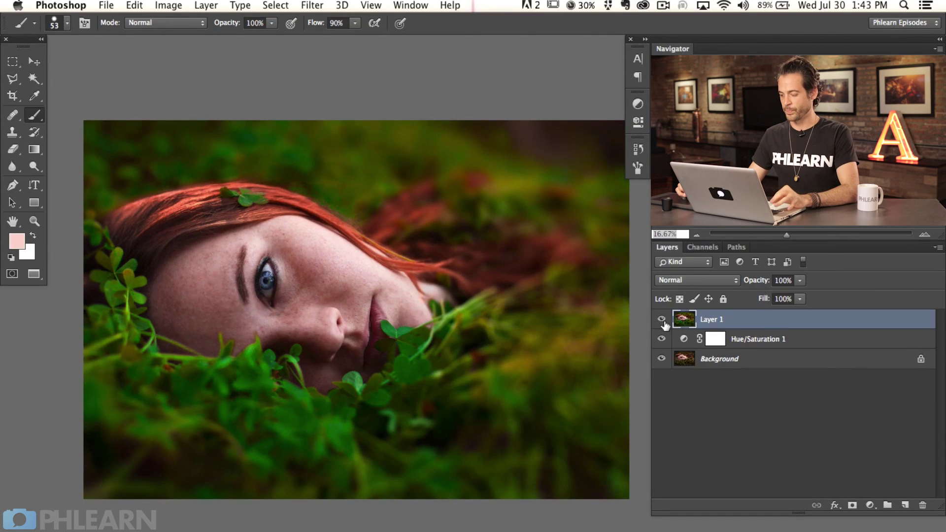
Group Layer 1 and the Hue/Saturation 1 adjustment layer together above the background
left_click(788, 341, "shift")
key("super+g")
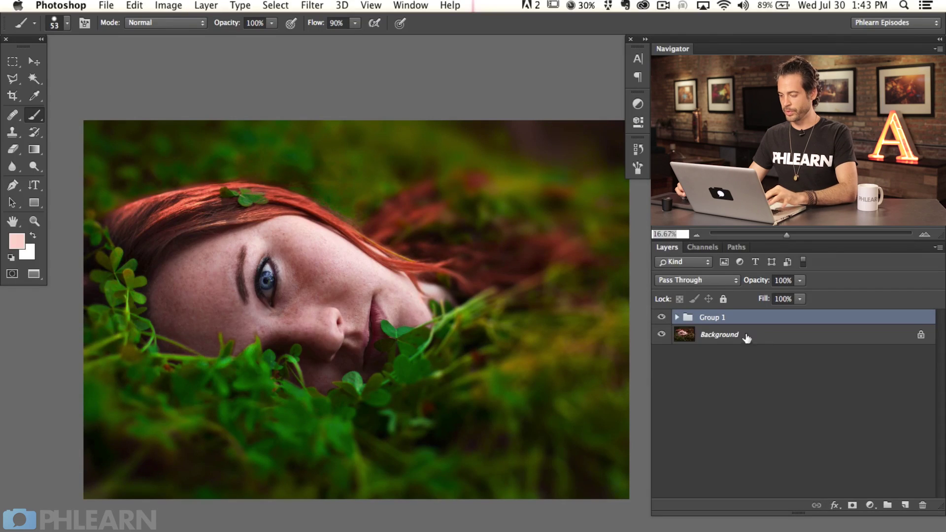